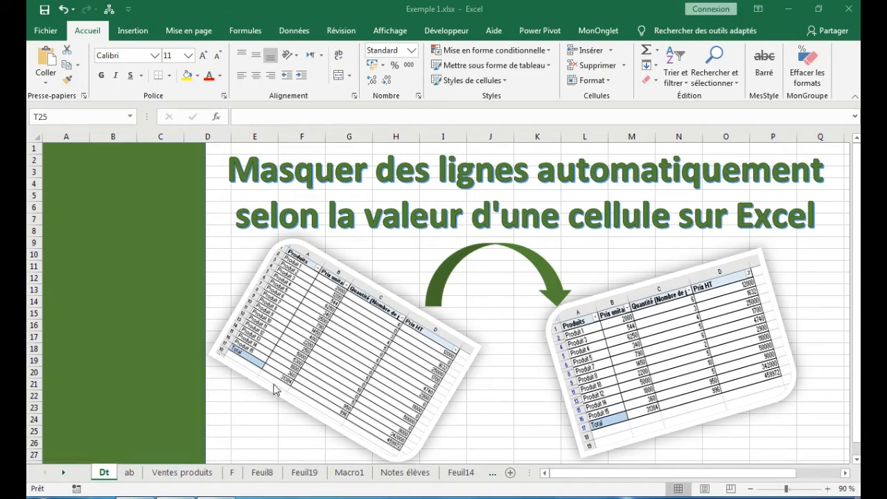
# - Open the Ventes produits sheet and check the quantities of Produit 13 and Produit 6
pyautogui.click(129, 473)
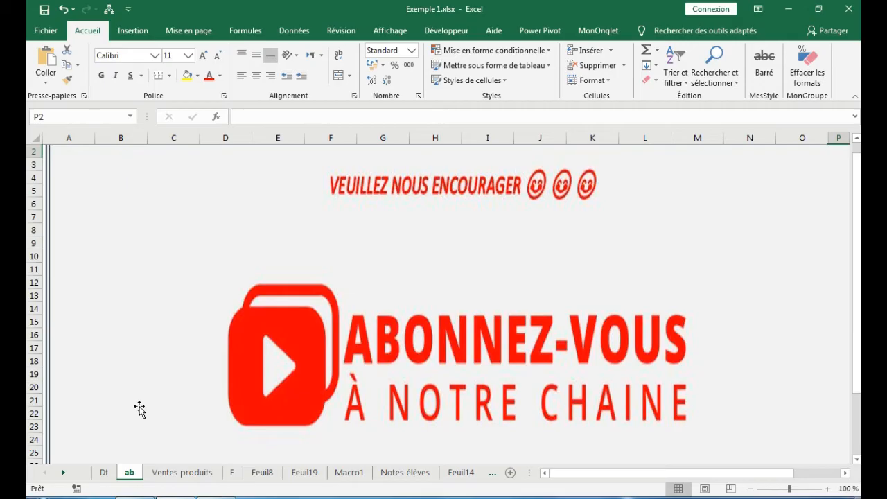
pyautogui.click(179, 472)
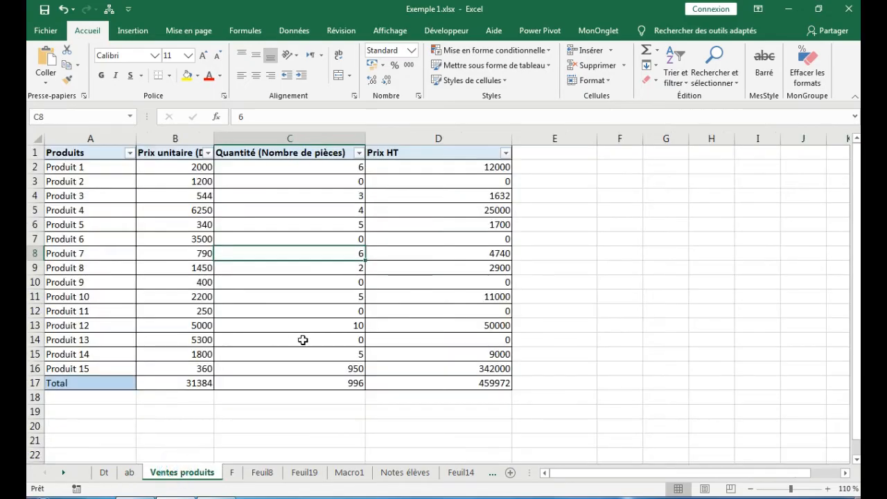
pyautogui.click(305, 340)
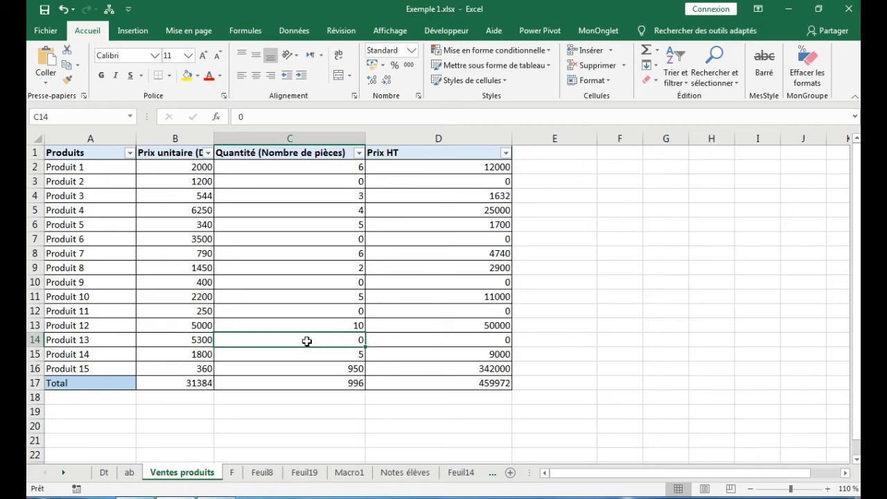
pyautogui.click(318, 237)
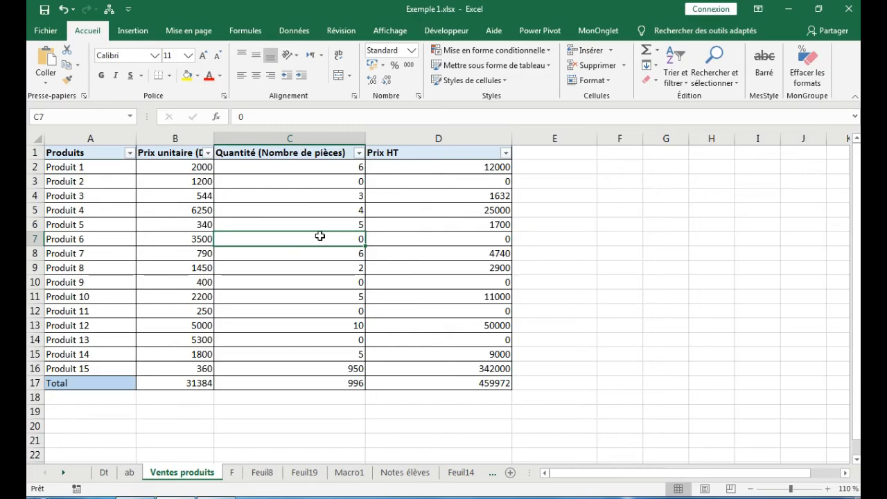
# - Inspect the Prix HT formulas for Produit 1 and Produit 2 and the quantity of Produit 2
pyautogui.click(455, 171)
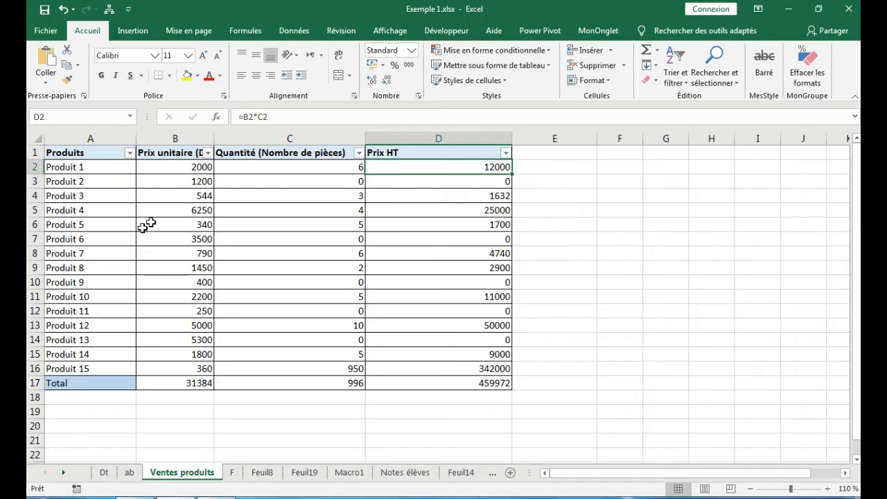
pyautogui.doubleClick(470, 169)
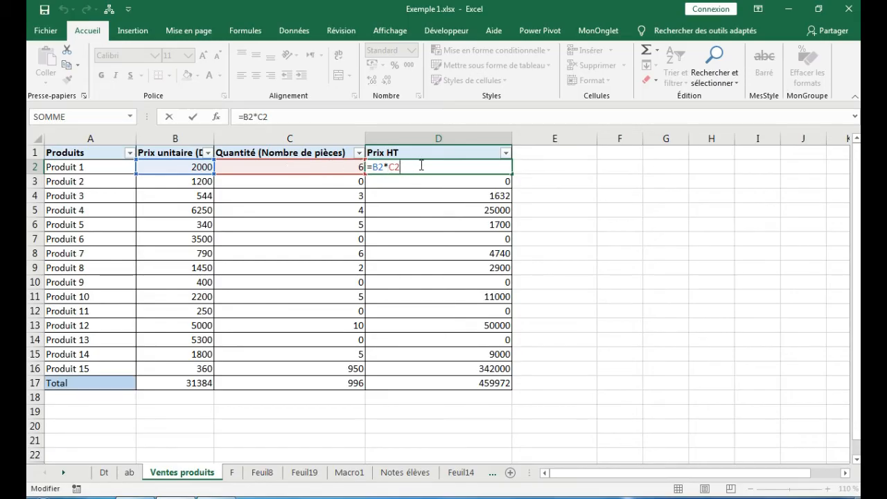
pyautogui.press('Return')
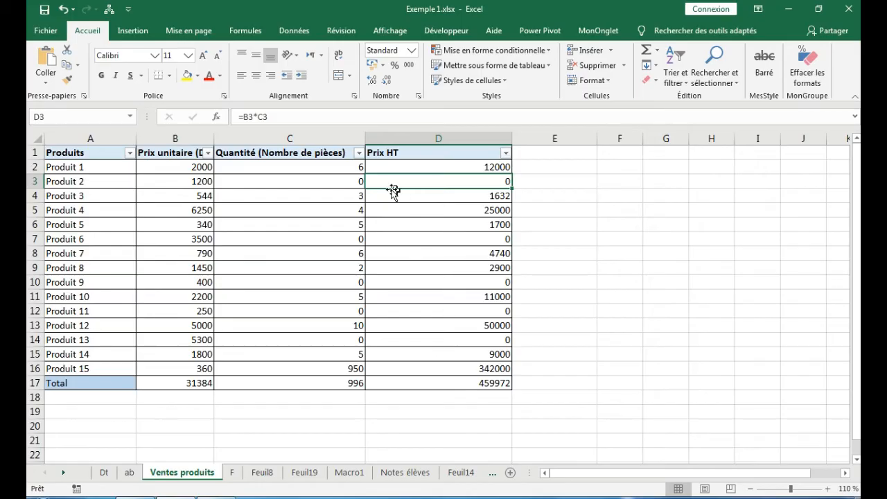
pyautogui.click(342, 184)
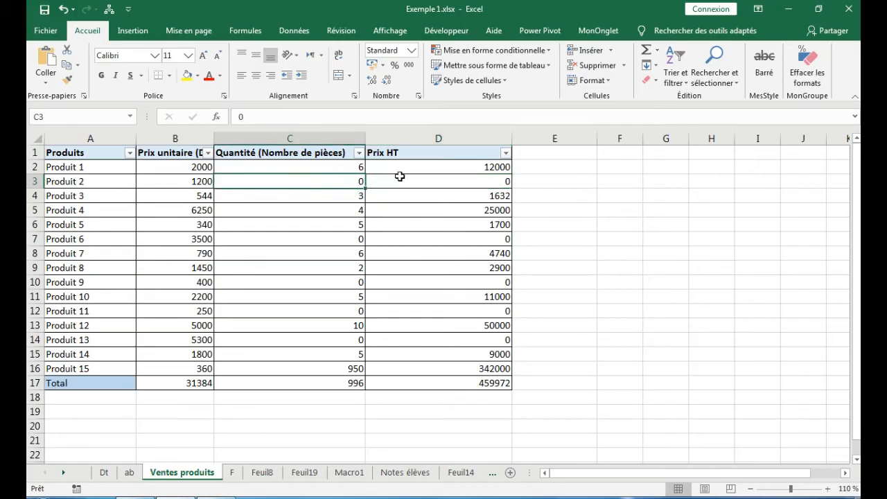
pyautogui.click(422, 183)
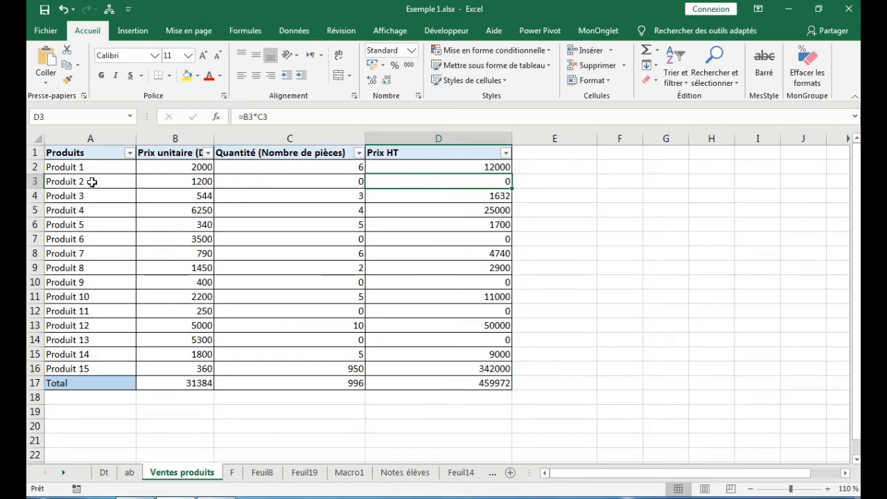
# - Hide row 3, which holds Produit 2
pyautogui.click(34, 181)
pyautogui.rightClick(35, 181)
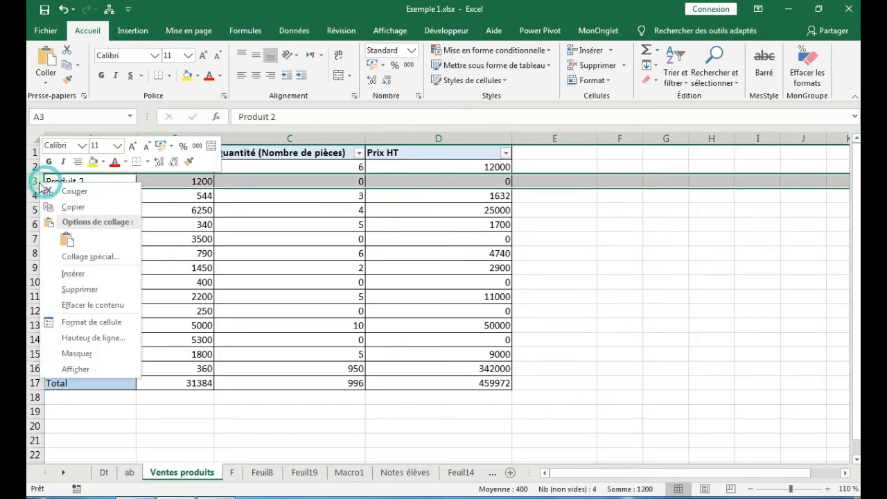
pyautogui.click(83, 354)
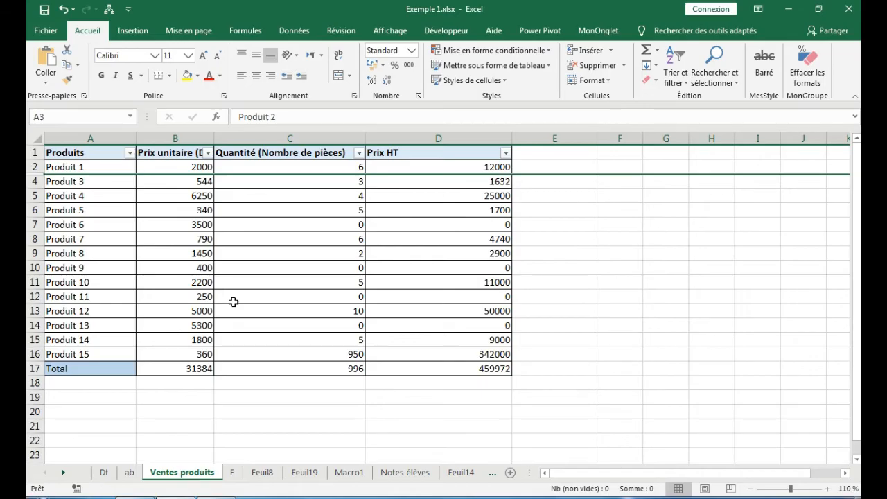
# - Unhide row 3 between Produit 1 and Produit 3
pyautogui.rightClick(37, 175)
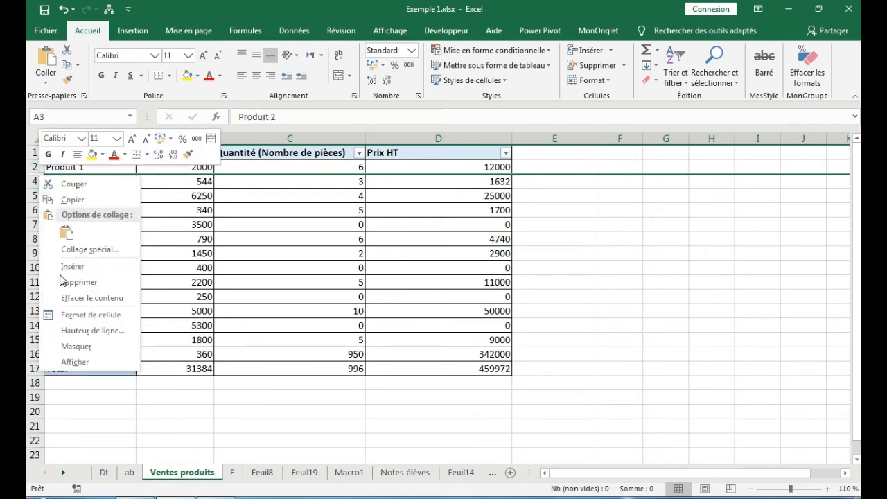
pyautogui.click(77, 361)
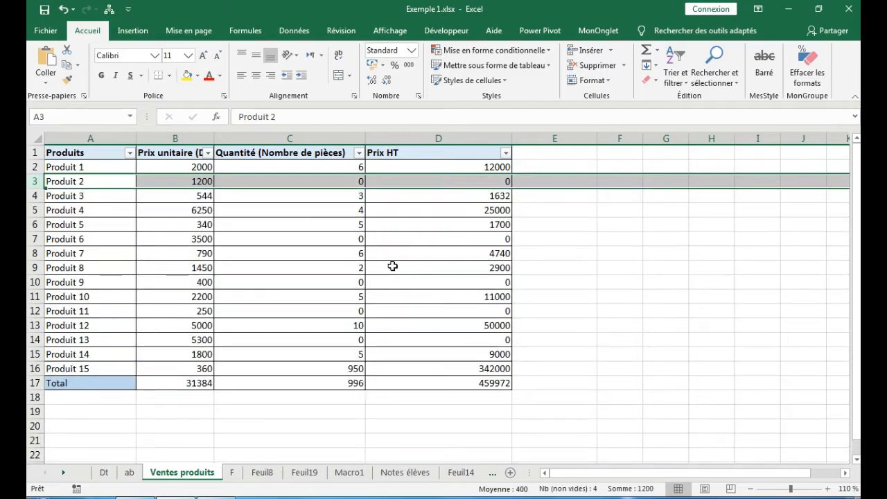
pyautogui.click(392, 266)
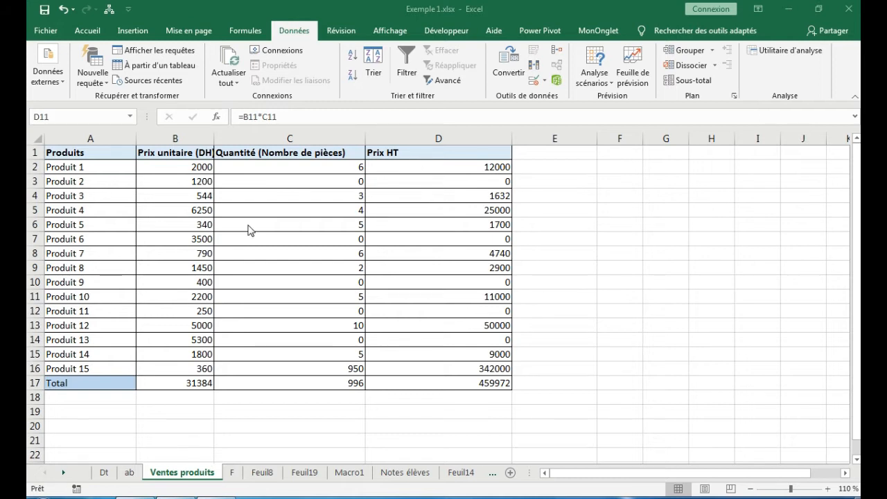
# - Try selecting the entire sheet, and also only the product table range A1:D17
pyautogui.click(38, 139)
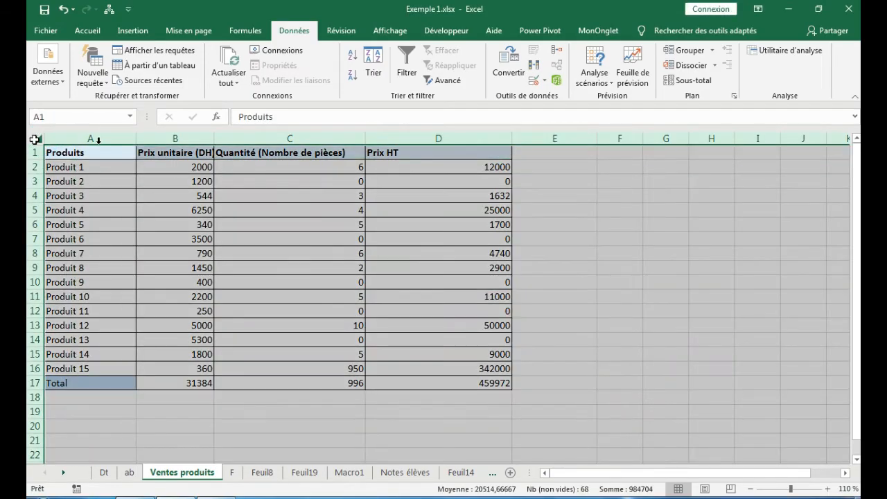
pyautogui.click(237, 214)
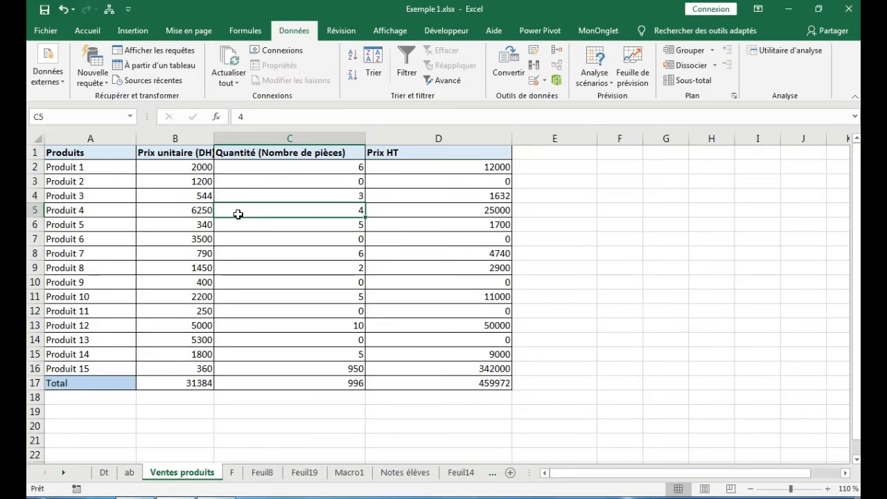
pyautogui.hotkey('ctrl', 'a')
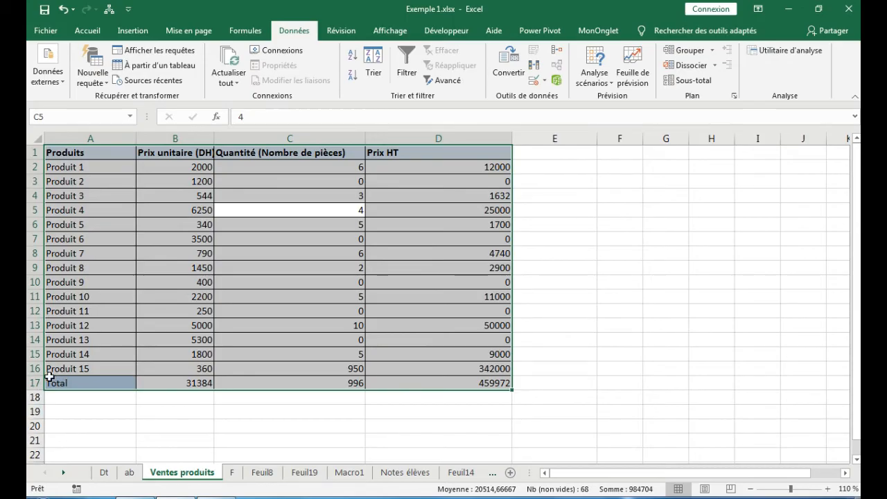
pyautogui.click(275, 222)
pyautogui.moveTo(129, 152); pyautogui.dragTo(471, 382)
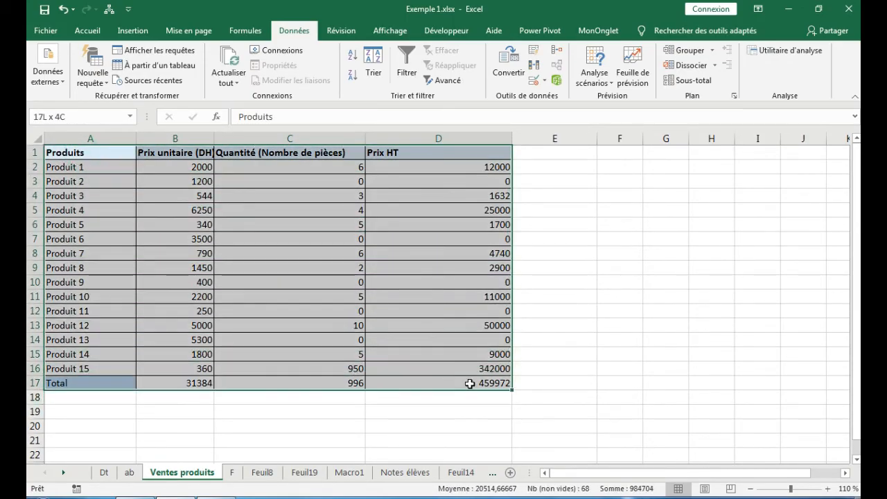
# - Select the whole product table and turn on filtering for its header row
pyautogui.click(318, 302)
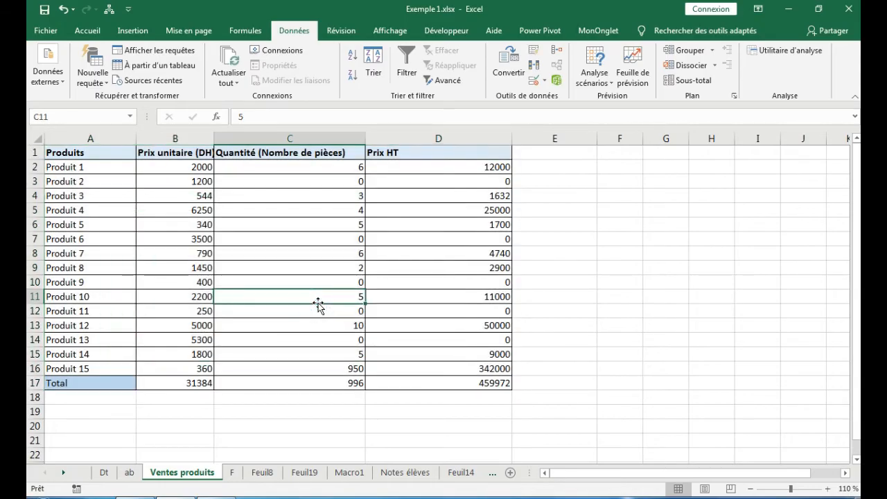
pyautogui.hotkey('ctrl', 'a')
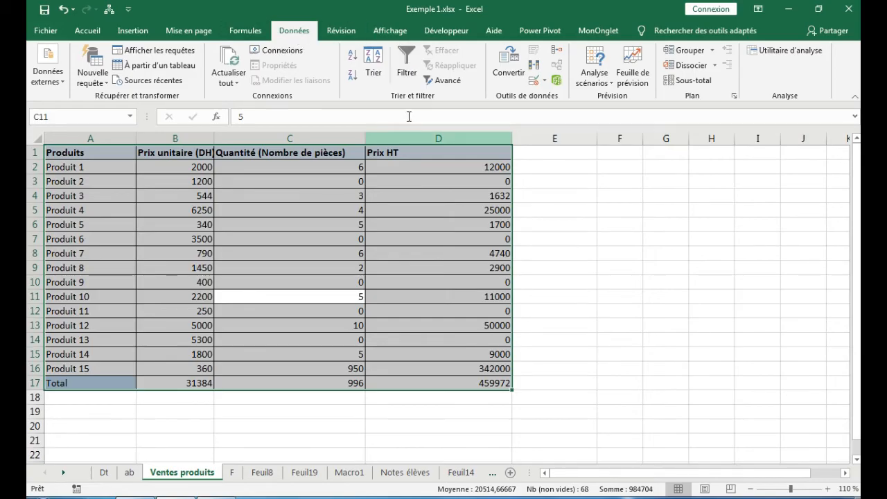
pyautogui.click(406, 77)
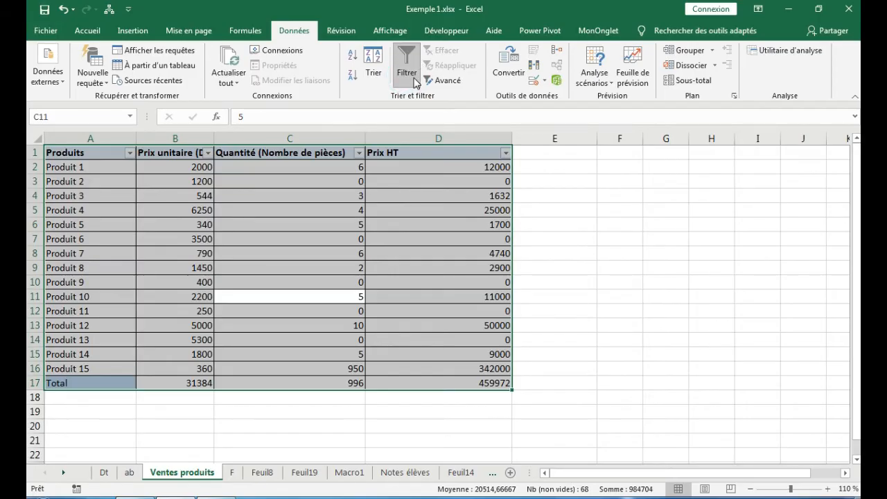
# - Filter the Prix HT column by excluding the value 0 from the displayed values
pyautogui.click(453, 223)
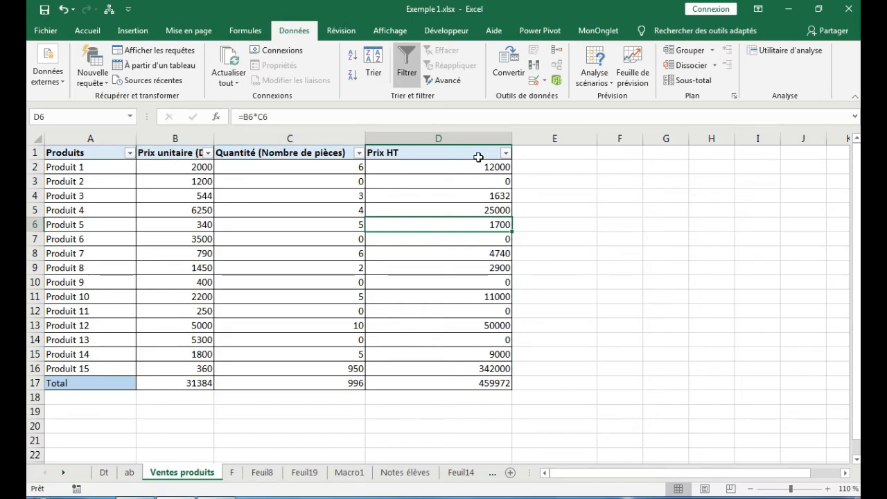
pyautogui.click(485, 195)
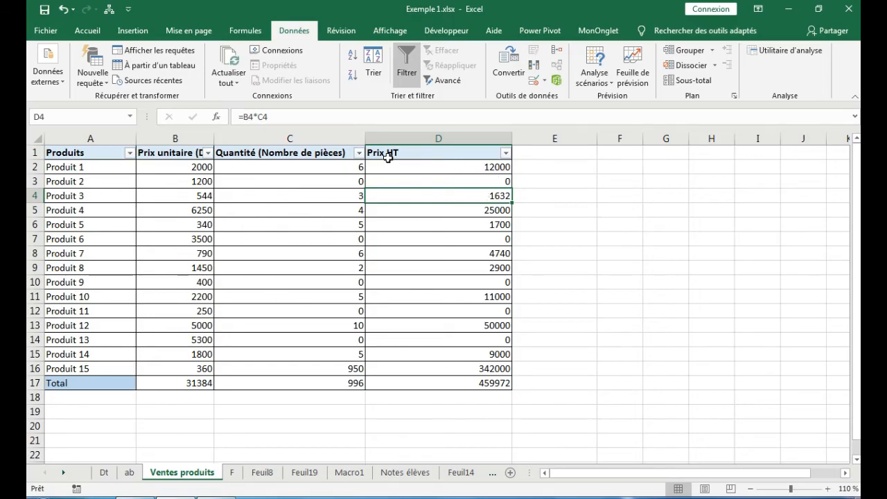
pyautogui.click(456, 176)
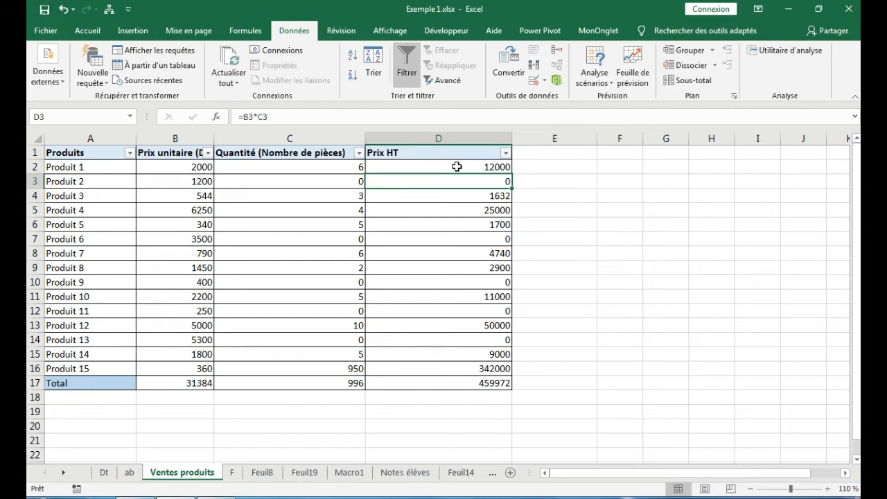
pyautogui.click(507, 154)
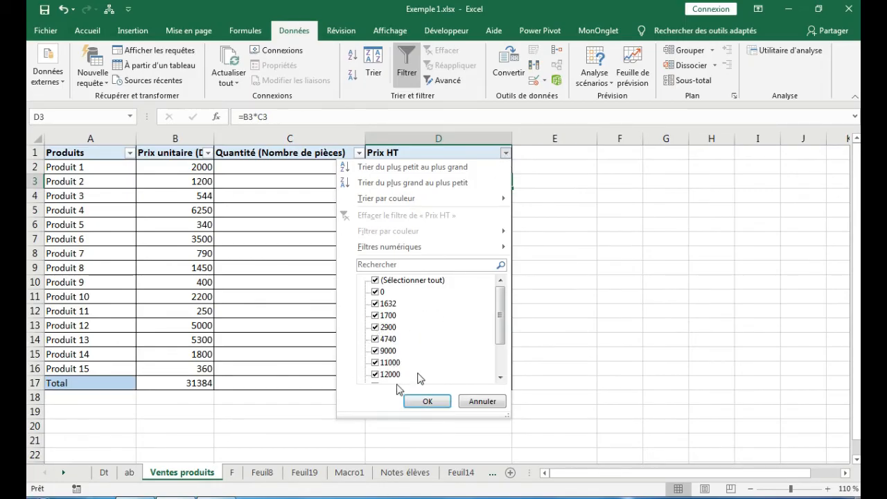
pyautogui.moveTo(498, 300)
pyautogui.mouseDown()
pyautogui.moveTo(497, 344)
pyautogui.moveTo(498, 299)
pyautogui.mouseUp()
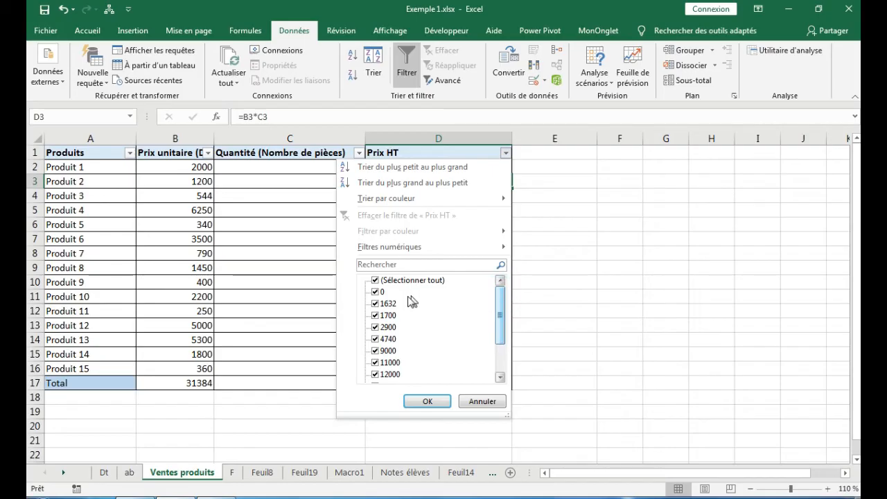
pyautogui.click(376, 292)
pyautogui.click(427, 401)
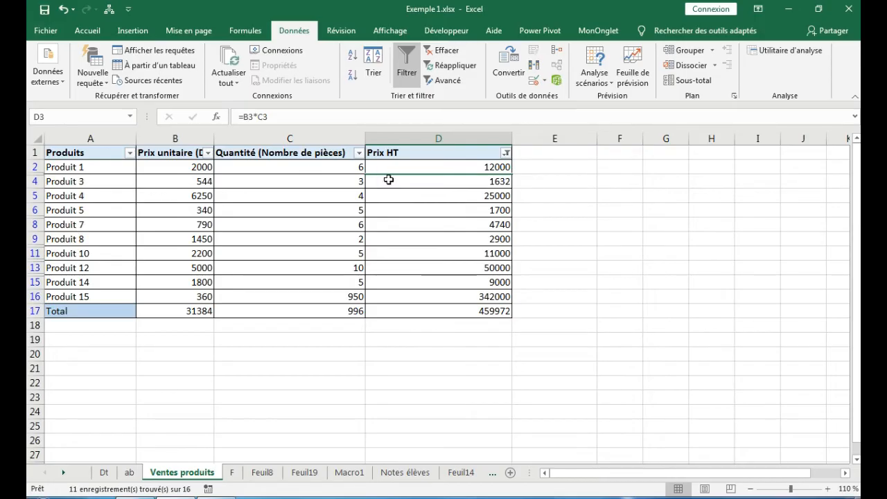
# - Include the value 0 again in the Prix HT filter to display all product rows
pyautogui.click(507, 153)
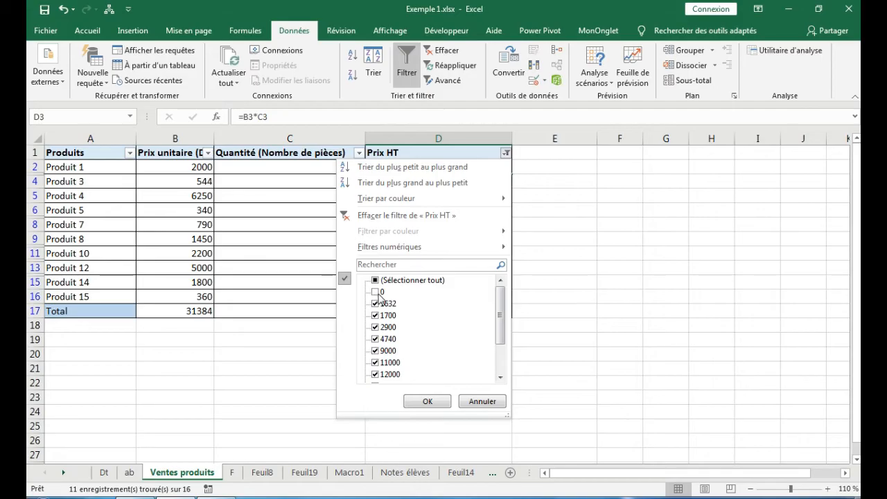
pyautogui.click(427, 399)
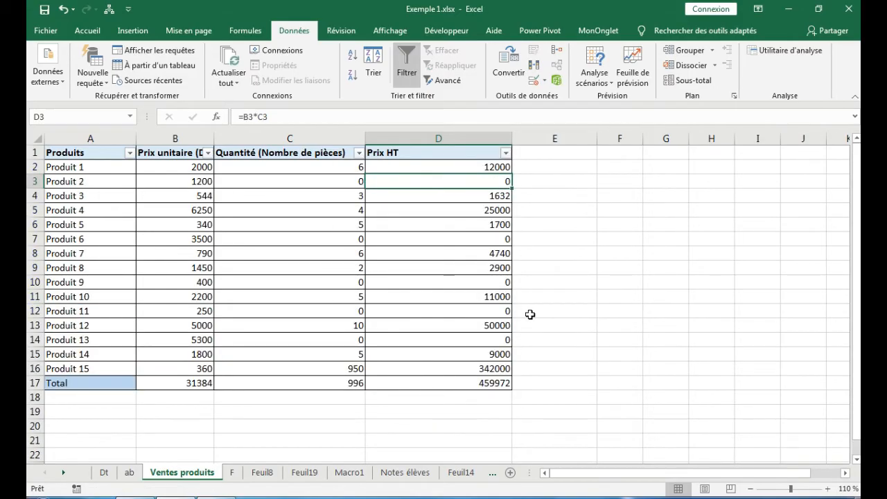
pyautogui.click(450, 227)
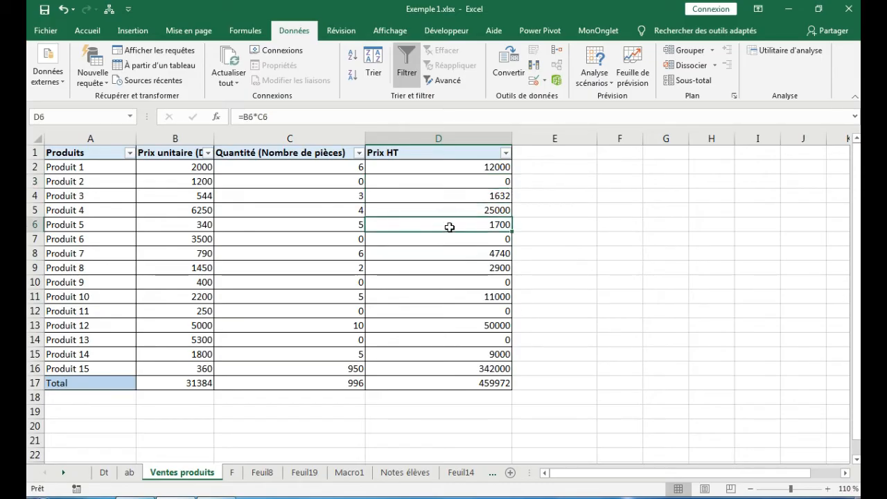
# - Apply a number filter to the Prix HT column that keeps only rows where the value "est différent de" 0
pyautogui.click(471, 181)
pyautogui.click(506, 152)
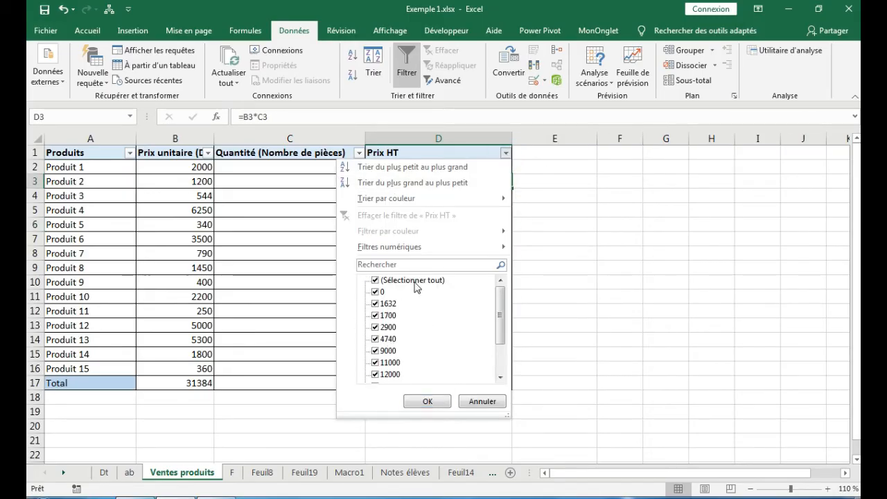
pyautogui.moveTo(387, 248)
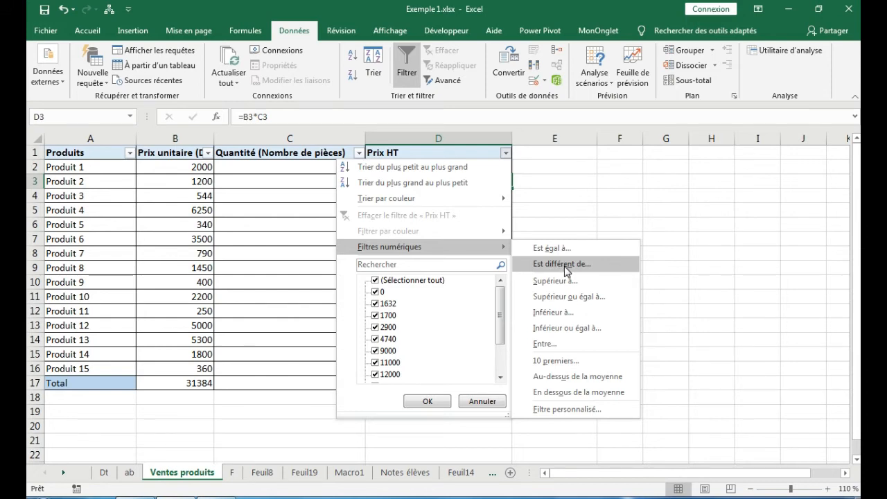
pyautogui.click(567, 269)
pyautogui.moveTo(525, 176); pyautogui.dragTo(490, 279)
pyautogui.click(419, 325)
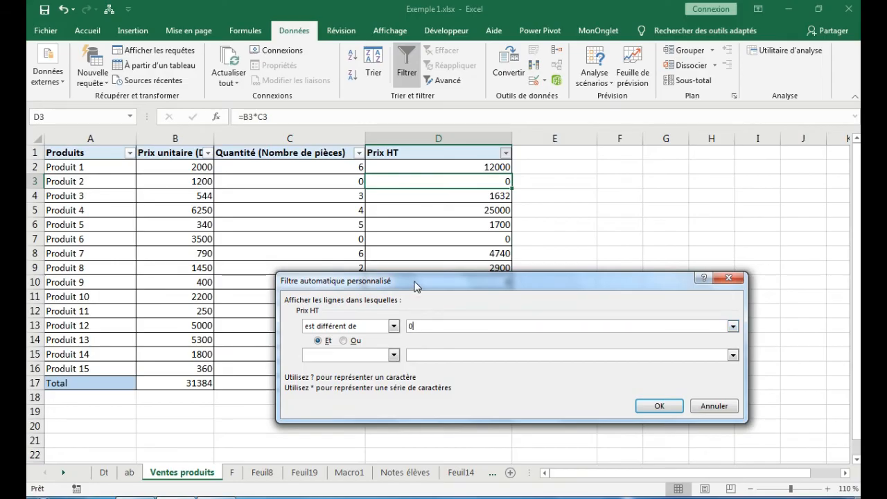
pyautogui.moveTo(415, 286); pyautogui.dragTo(414, 293)
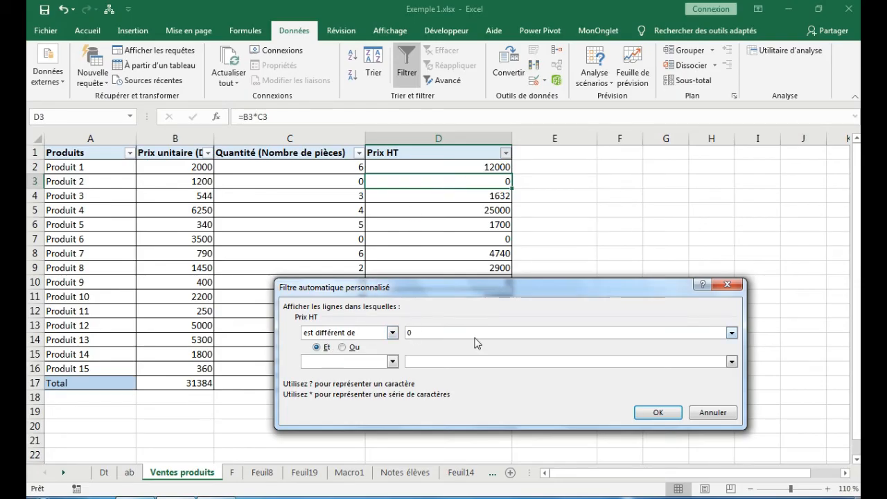
pyautogui.click(654, 413)
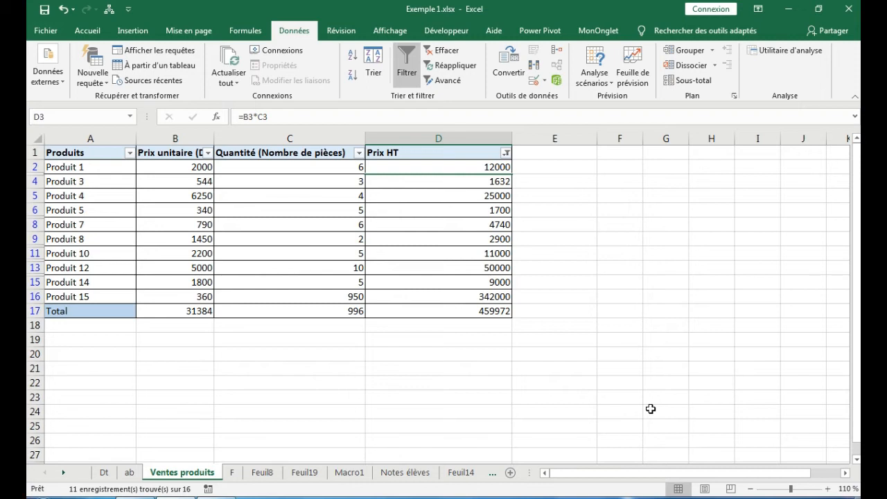
# - Reset the Prix HT filter to include all values so every product row is displayed
pyautogui.click(507, 154)
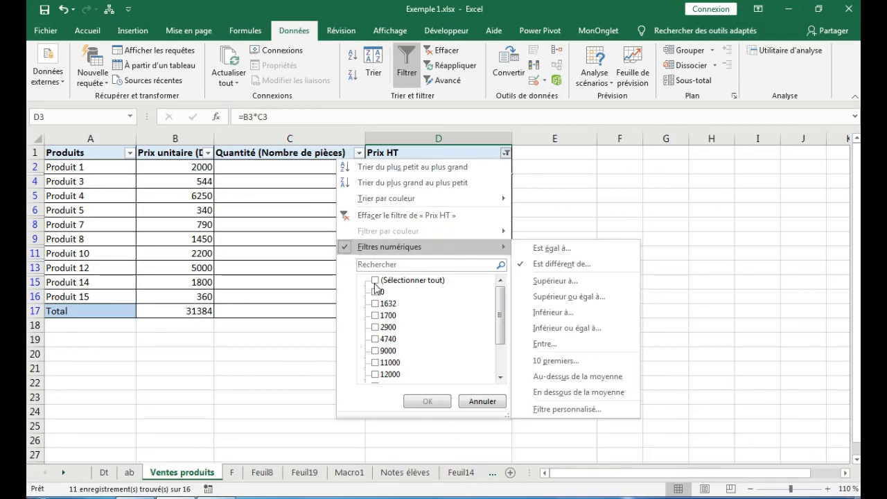
pyautogui.click(411, 249)
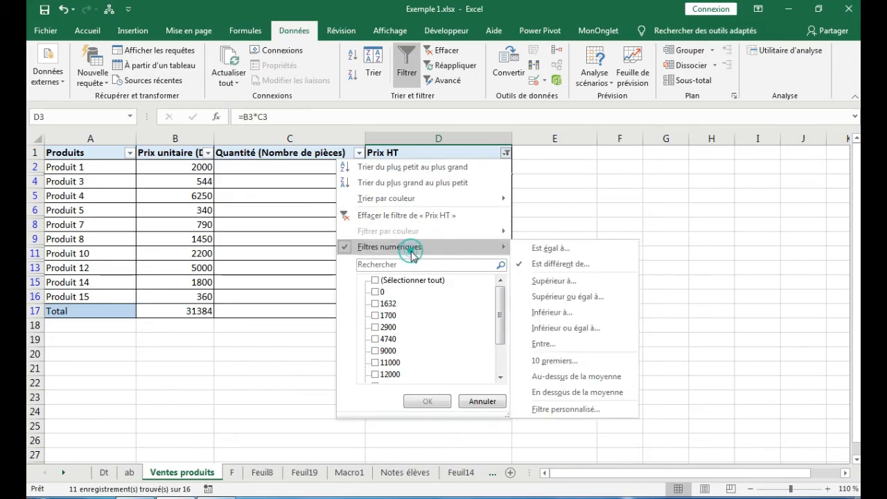
pyautogui.click(500, 249)
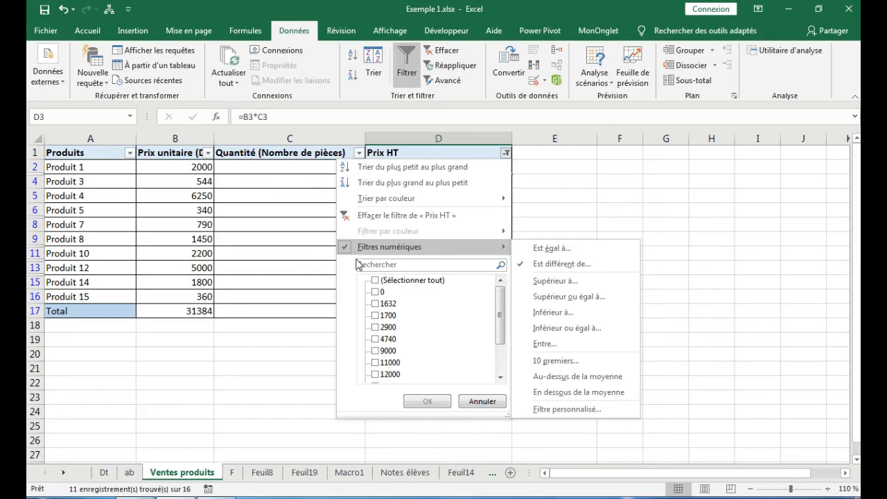
pyautogui.click(376, 281)
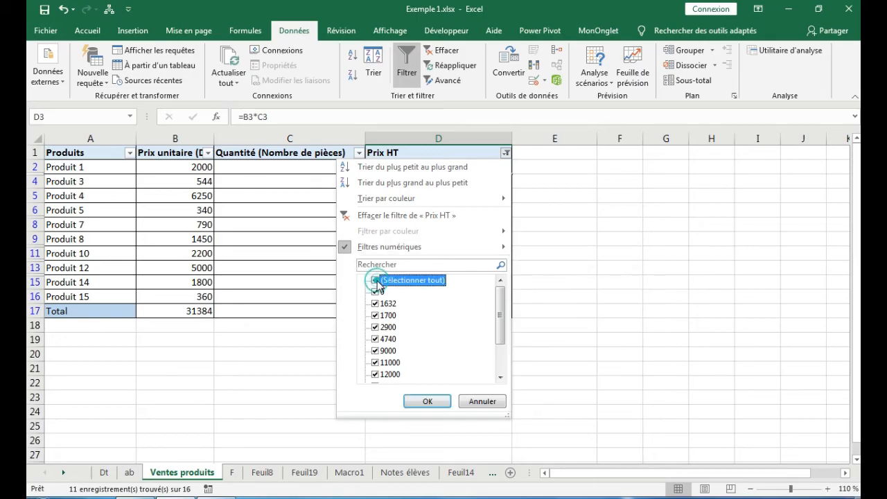
pyautogui.click(424, 401)
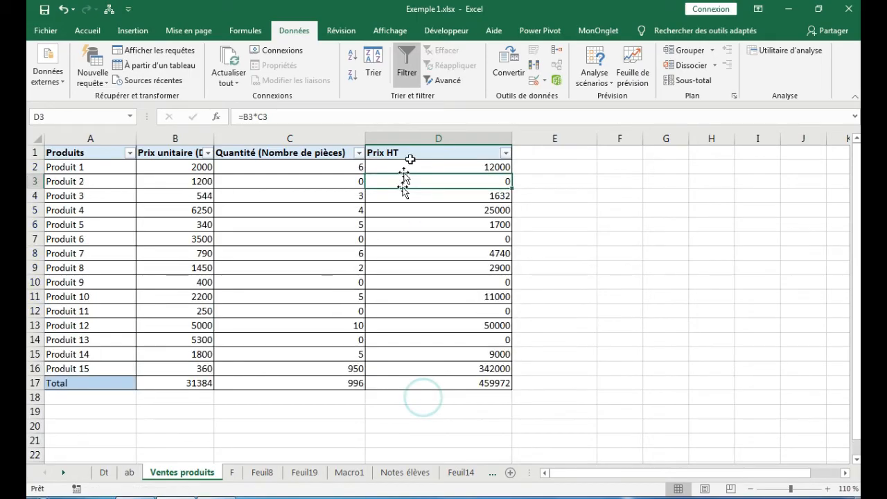
# - Apply a number filter to the Prix HT column that keeps only rows where the value "est égal à" 0
pyautogui.click(506, 153)
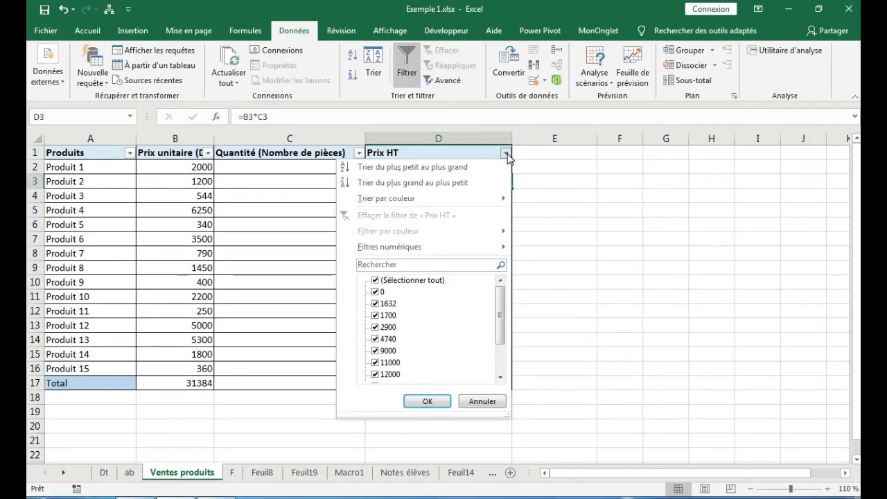
pyautogui.click(493, 248)
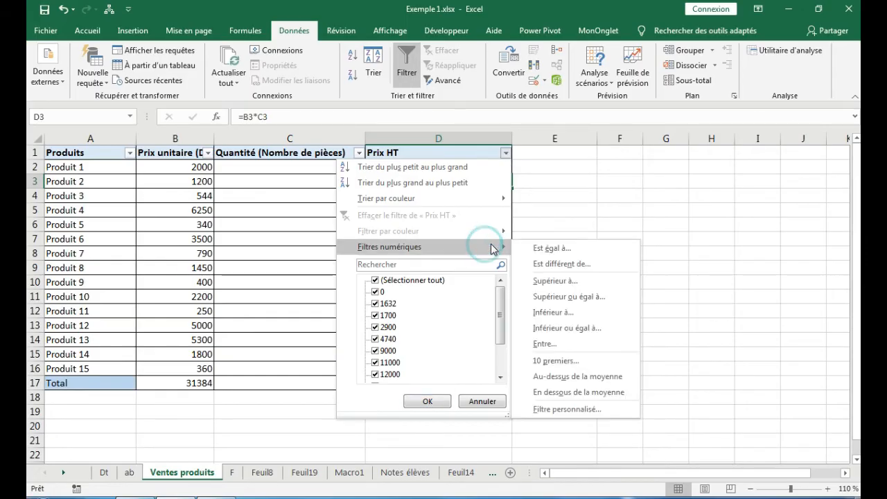
pyautogui.click(549, 249)
pyautogui.moveTo(478, 288); pyautogui.dragTo(487, 279)
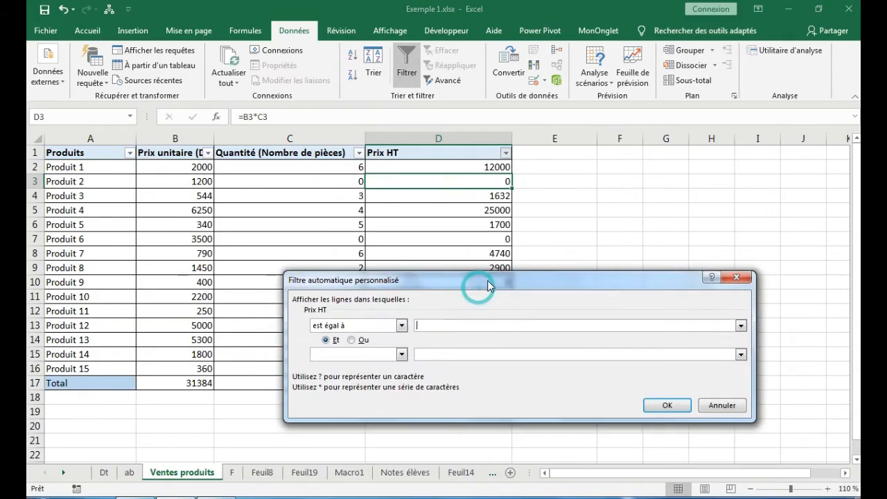
pyautogui.click(452, 324)
pyautogui.write('0')
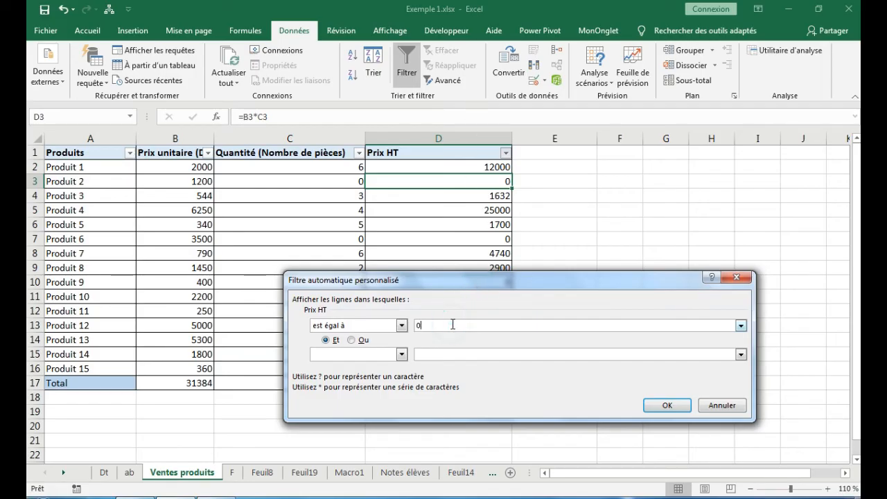
pyautogui.click(661, 407)
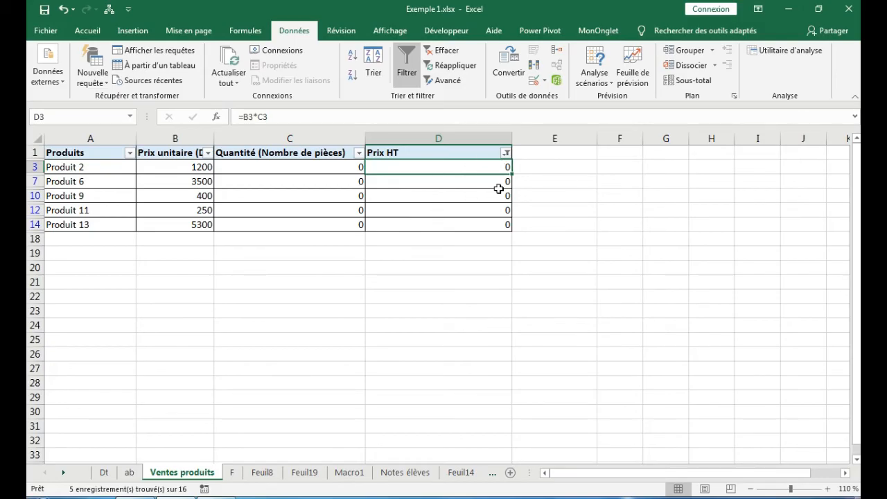
# - Select all values again in the Prix HT filter to bring back the complete product table
pyautogui.click(507, 153)
pyautogui.click(374, 280)
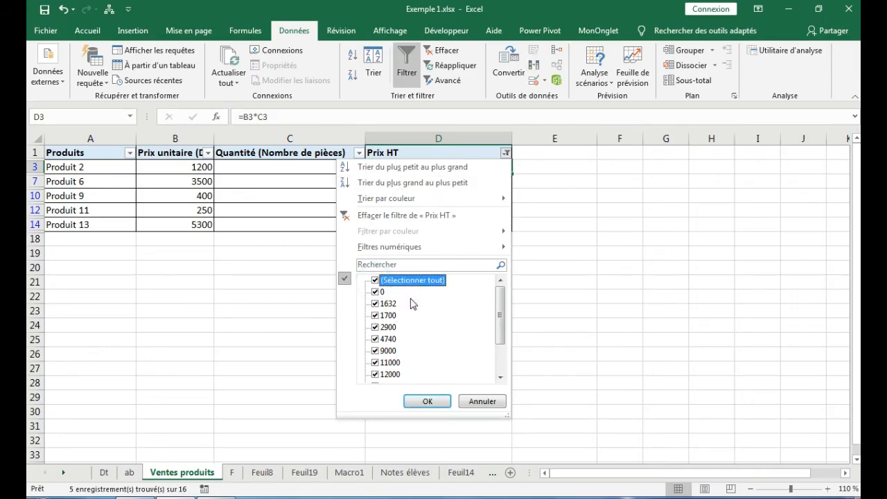
pyautogui.click(427, 402)
pyautogui.click(571, 292)
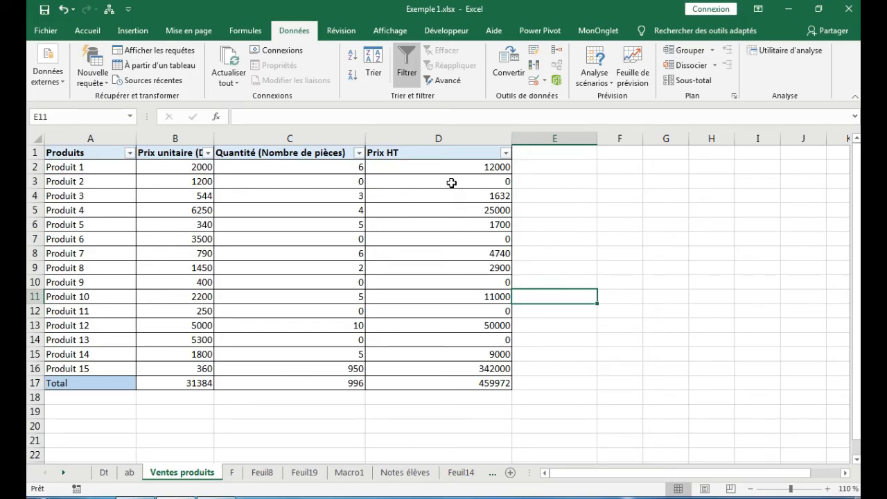
# - Turn the Développeur ribbon tab off and on again in the ribbon customization options and confirm
pyautogui.click(431, 35)
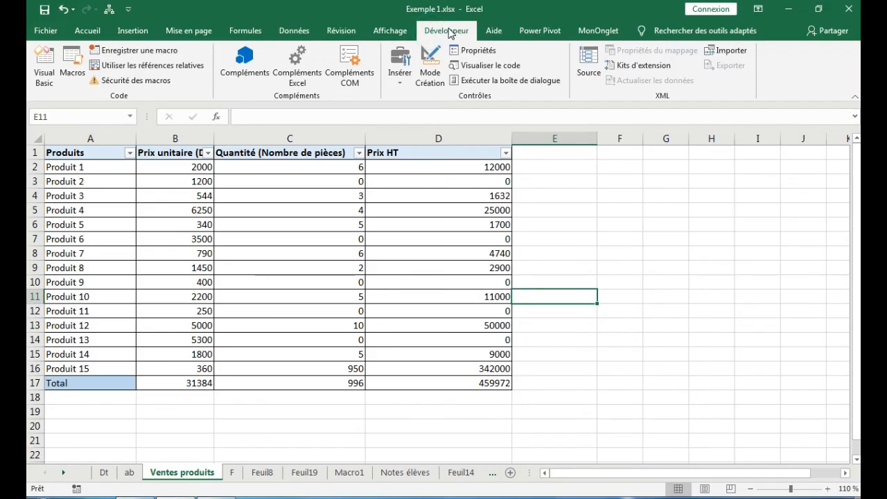
pyautogui.click(89, 32)
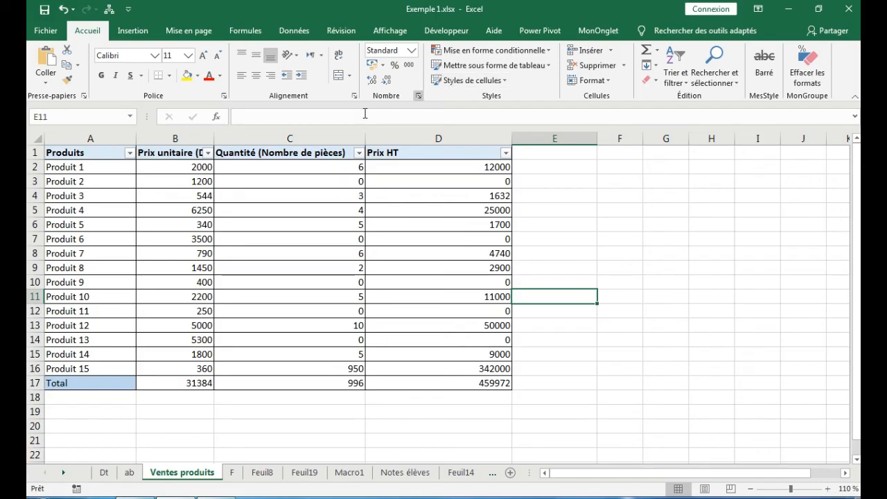
pyautogui.rightClick(331, 90)
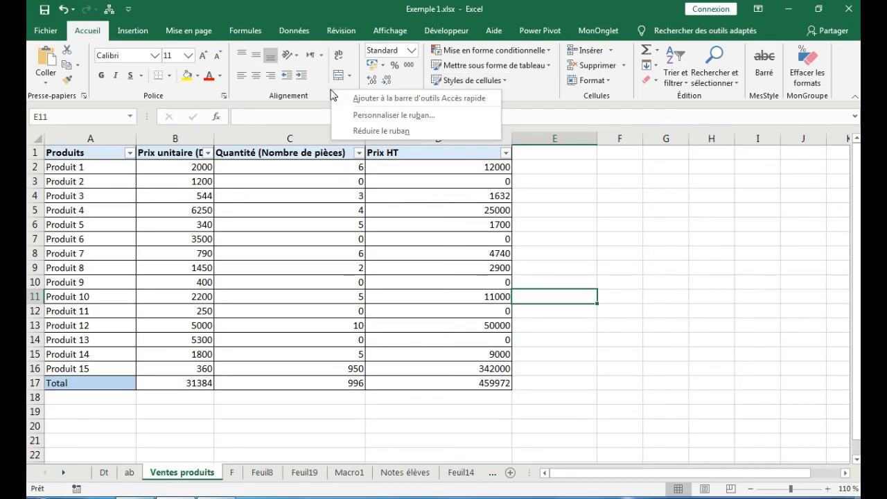
pyautogui.click(392, 116)
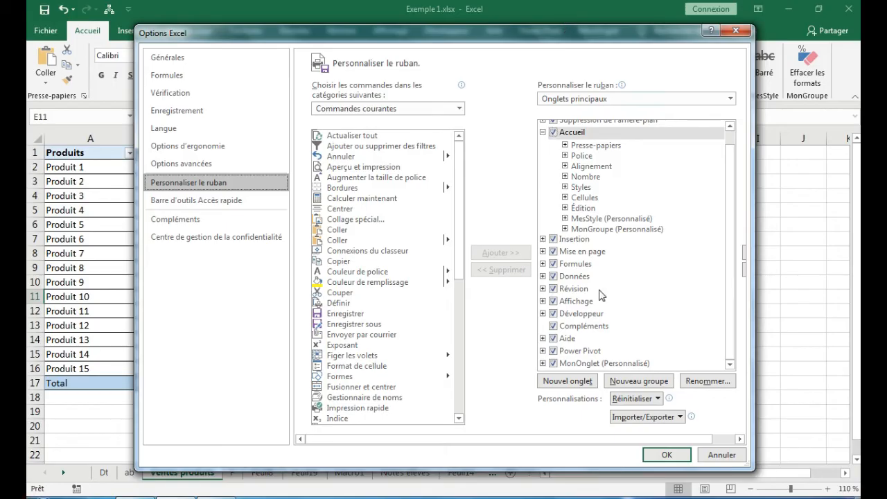
pyautogui.click(553, 313)
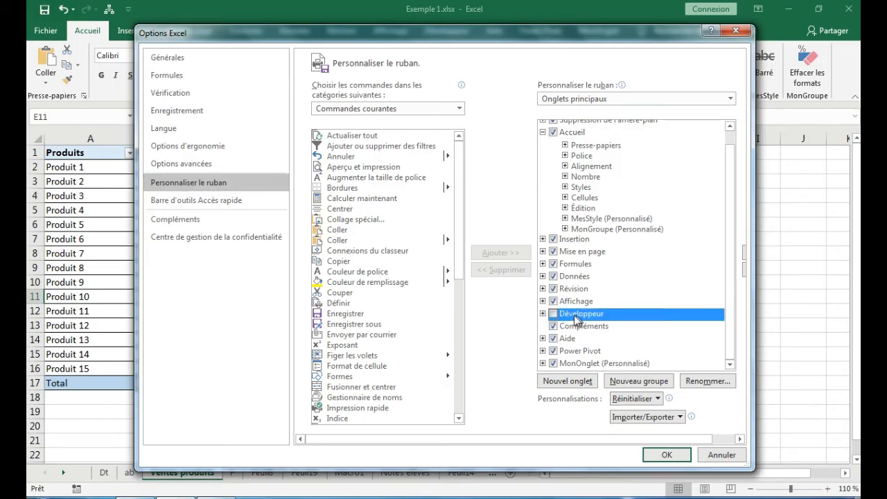
pyautogui.click(553, 314)
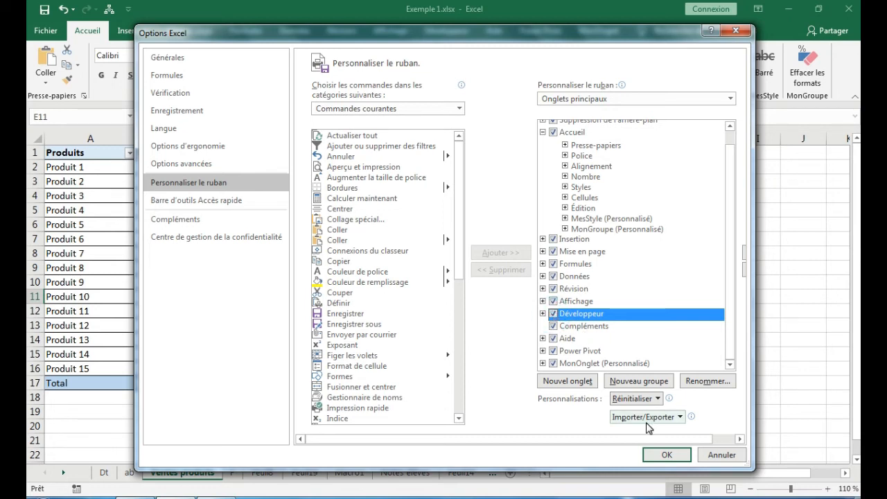
pyautogui.click(659, 455)
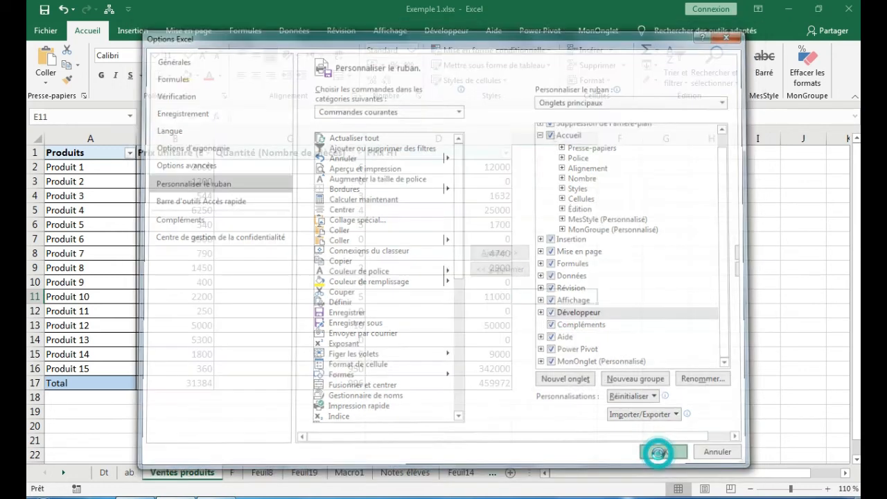
# - Open the Visual Basic editor and select the Ventes produits sheet in the project
pyautogui.click(447, 31)
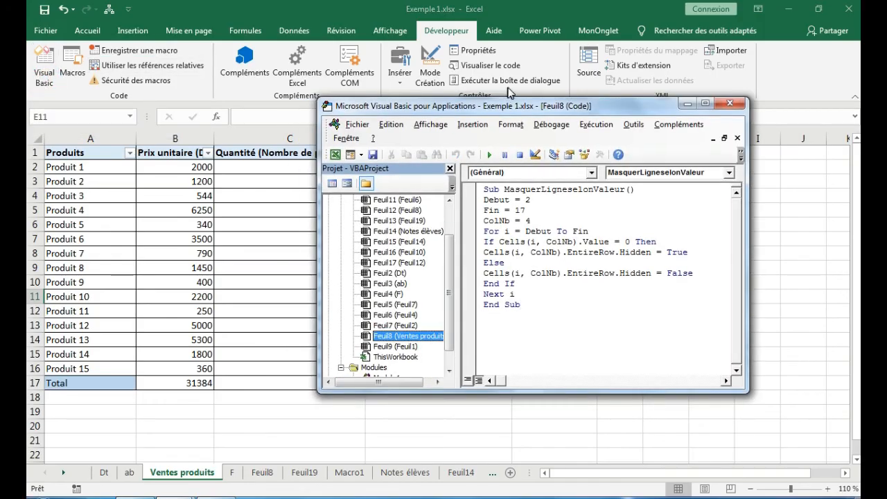
pyautogui.moveTo(511, 106); pyautogui.dragTo(494, 91)
pyautogui.click(396, 322)
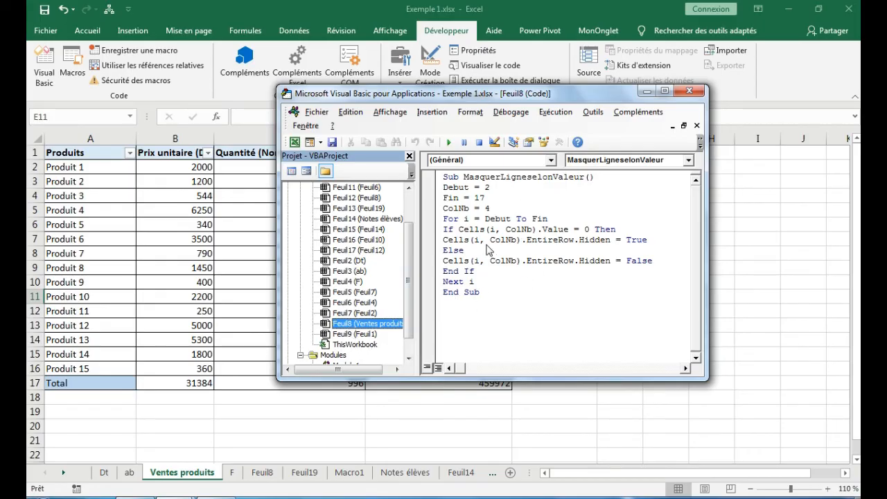
pyautogui.rightClick(356, 325)
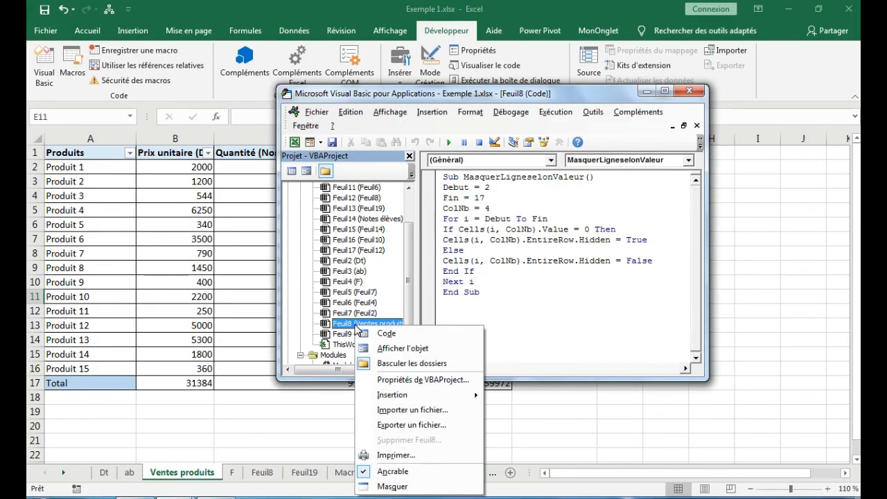
pyautogui.moveTo(429, 394)
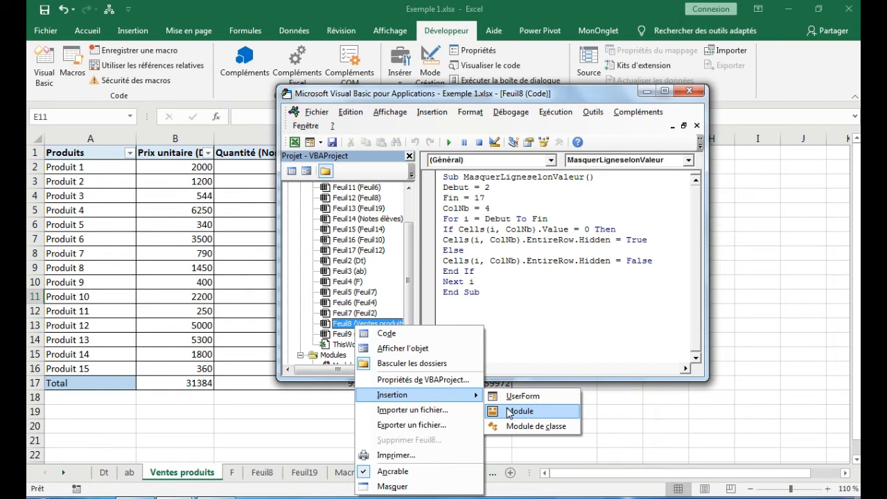
pyautogui.click(513, 267)
# - Review the complete MasquerLigneselonValeur macro in the Ventes produits sheet's code
pyautogui.hotkey('ctrl', 'a')
pyautogui.click(489, 291)
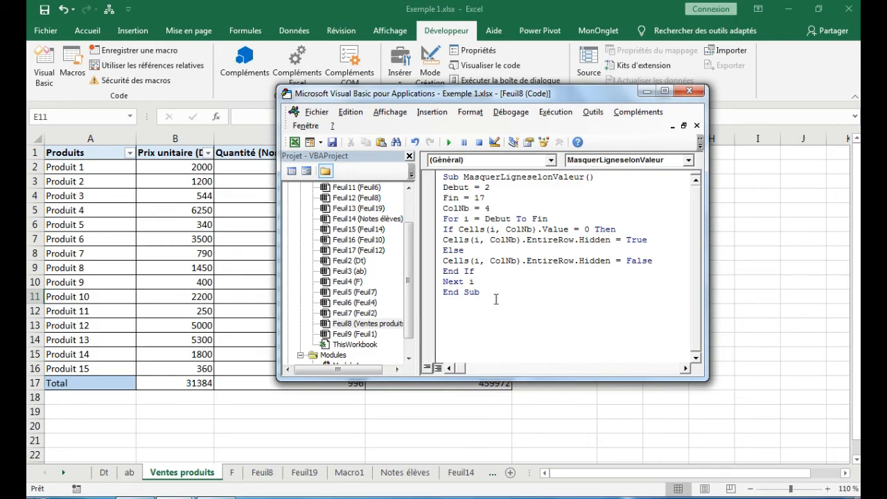
pyautogui.moveTo(495, 300); pyautogui.dragTo(445, 182)
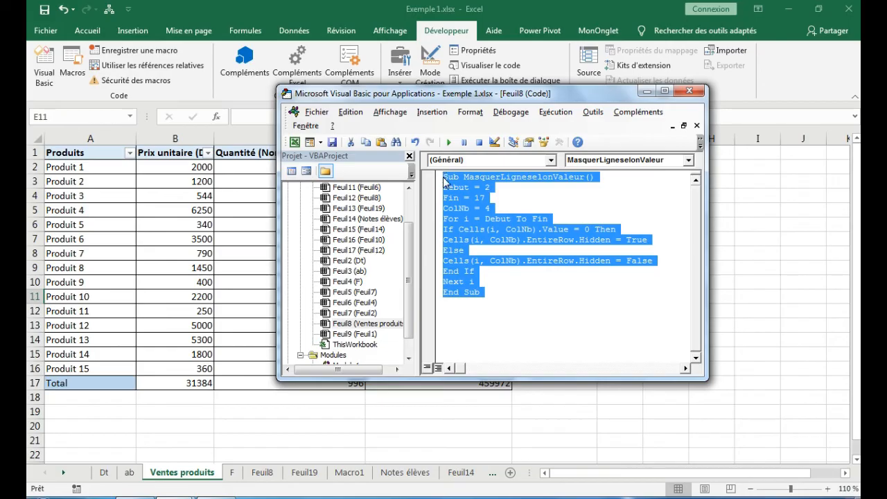
pyautogui.click(503, 286)
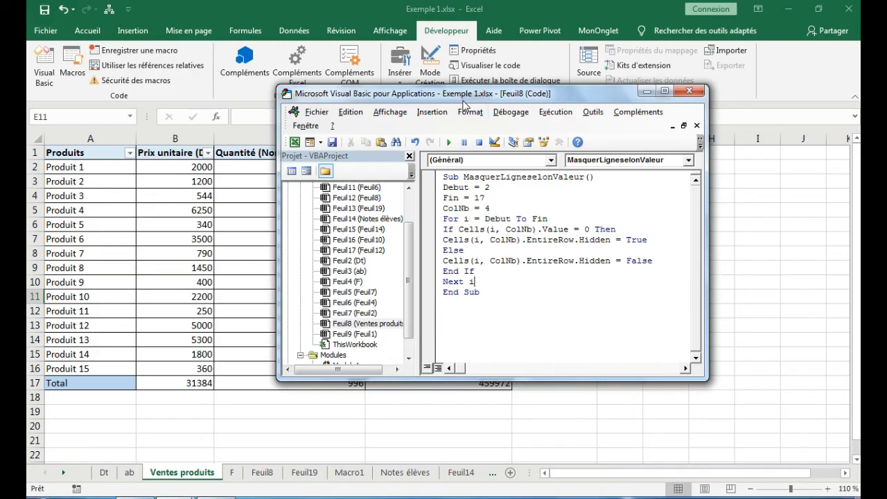
pyautogui.moveTo(467, 95); pyautogui.dragTo(514, 104)
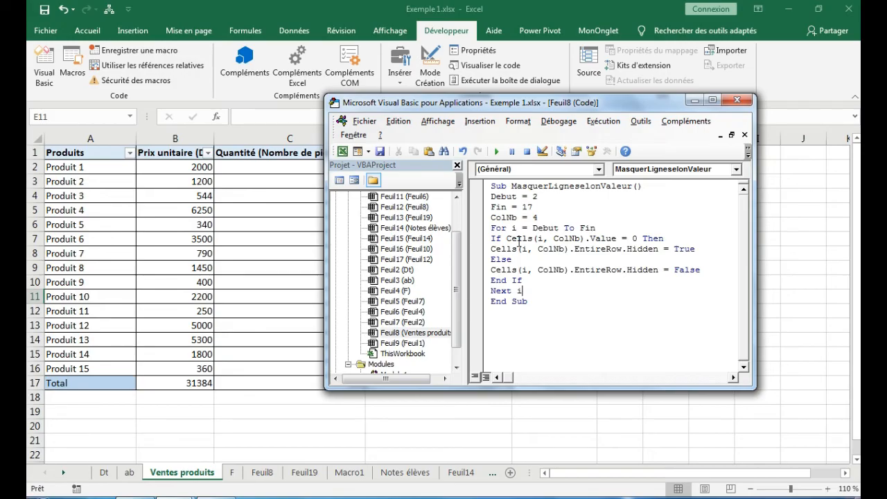
# - Examine the macro's name and its Debut, Fin and ColNb variables, comparing them with the table's rows and Prix HT column
pyautogui.click(532, 207)
pyautogui.moveTo(511, 186); pyautogui.dragTo(628, 187)
pyautogui.click(579, 197)
pyautogui.moveTo(493, 198); pyautogui.dragTo(521, 197)
pyautogui.click(541, 194)
pyautogui.moveTo(491, 216); pyautogui.dragTo(527, 218)
pyautogui.click(494, 104)
pyautogui.moveTo(494, 104); pyautogui.dragTo(437, 248)
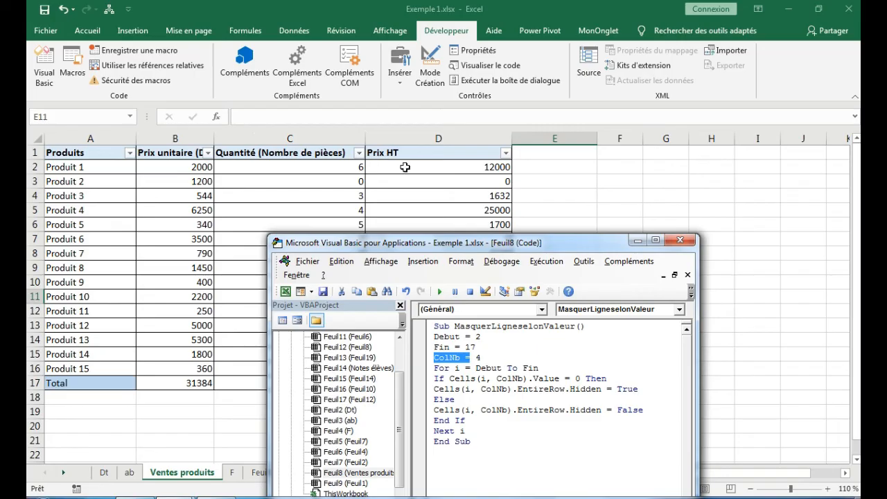
pyautogui.click(484, 358)
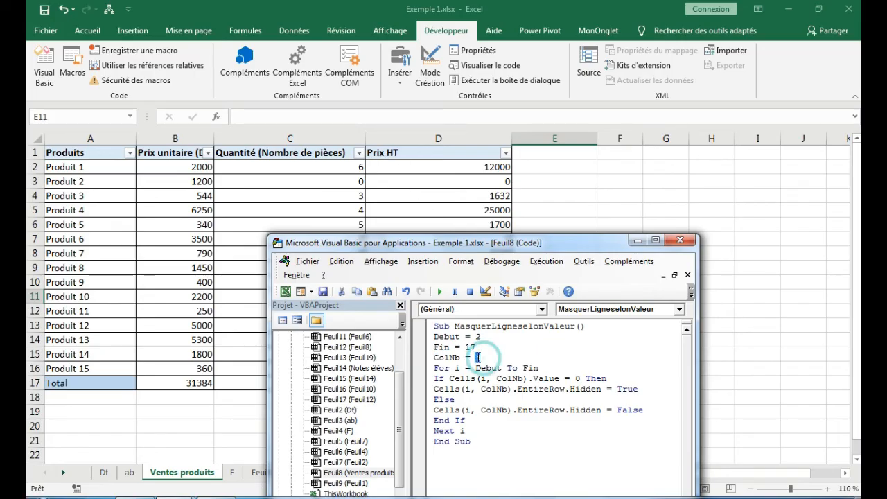
pyautogui.click(498, 356)
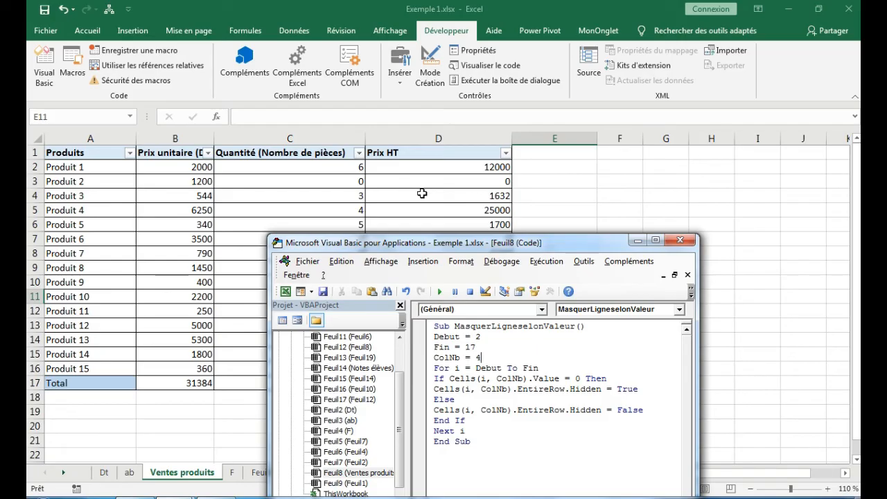
pyautogui.moveTo(430, 246); pyautogui.dragTo(526, 145)
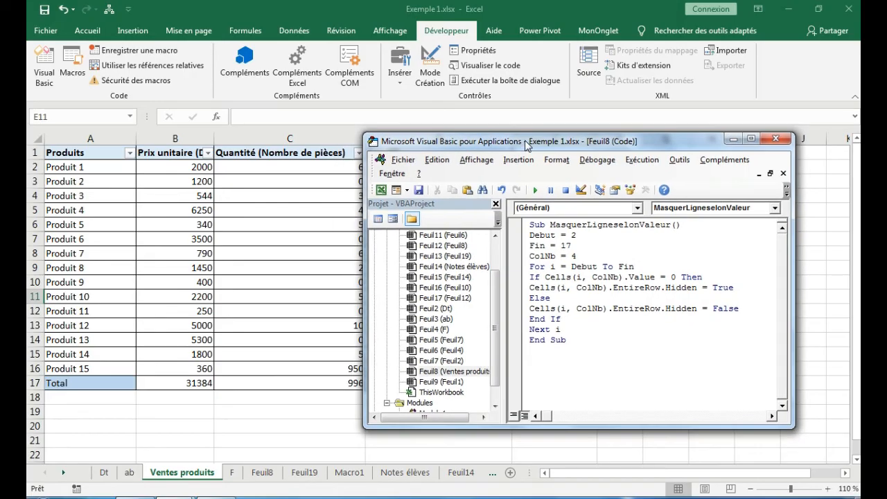
# - Examine the macro's For loop, its condition on the ColNb column and the EntireRow.Hidden instruction that hides rows
pyautogui.click(531, 265)
pyautogui.moveTo(546, 263); pyautogui.dragTo(633, 266)
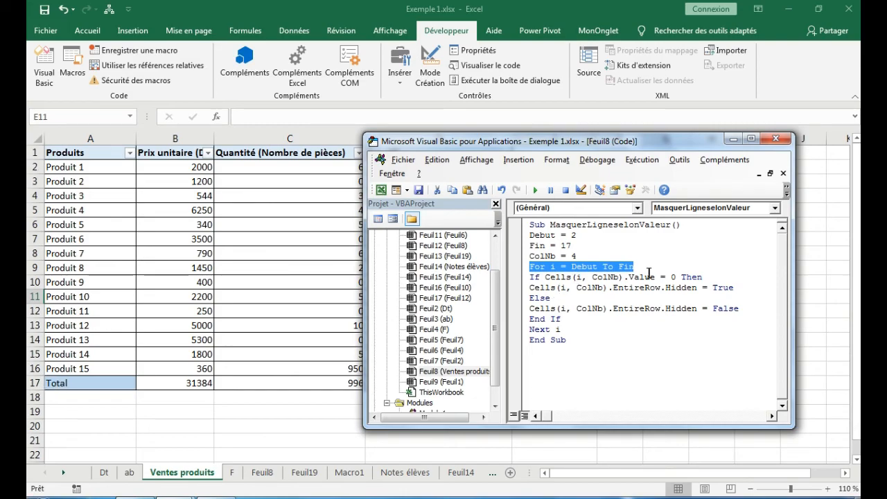
pyautogui.moveTo(592, 277); pyautogui.dragTo(613, 277)
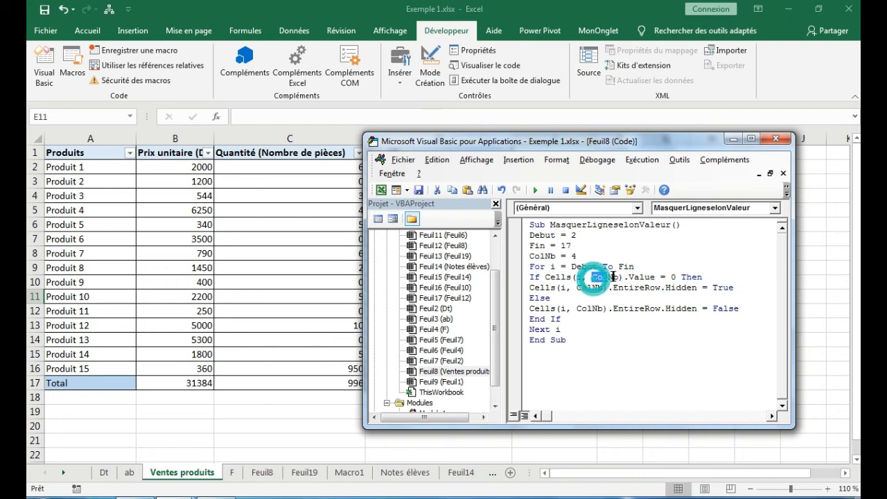
pyautogui.moveTo(568, 142); pyautogui.dragTo(482, 262)
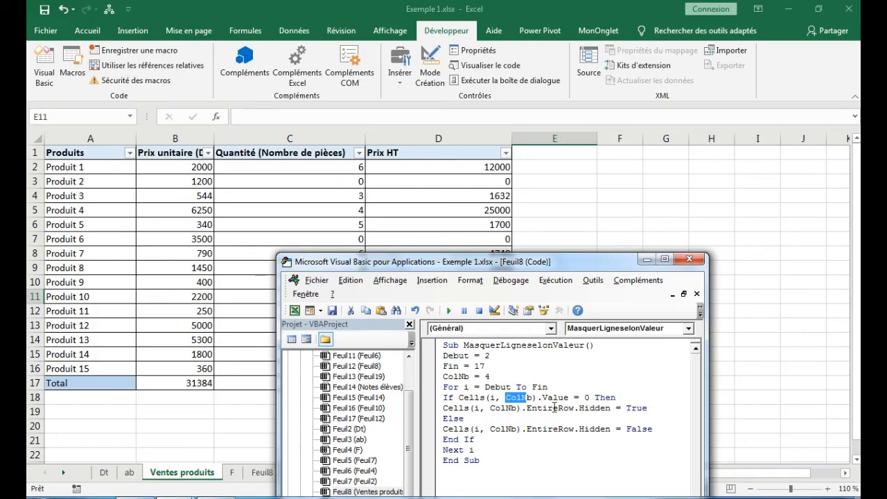
pyautogui.moveTo(526, 408); pyautogui.dragTo(599, 409)
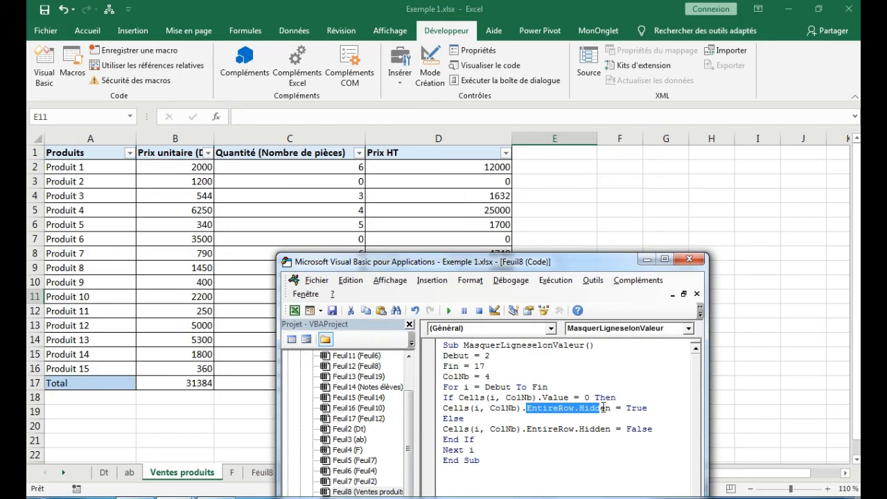
# - Examine the macro's Hidden = True instruction, its Else branch with Hidden = False and the complete code, and close the Visual Basic editor
pyautogui.click(628, 407)
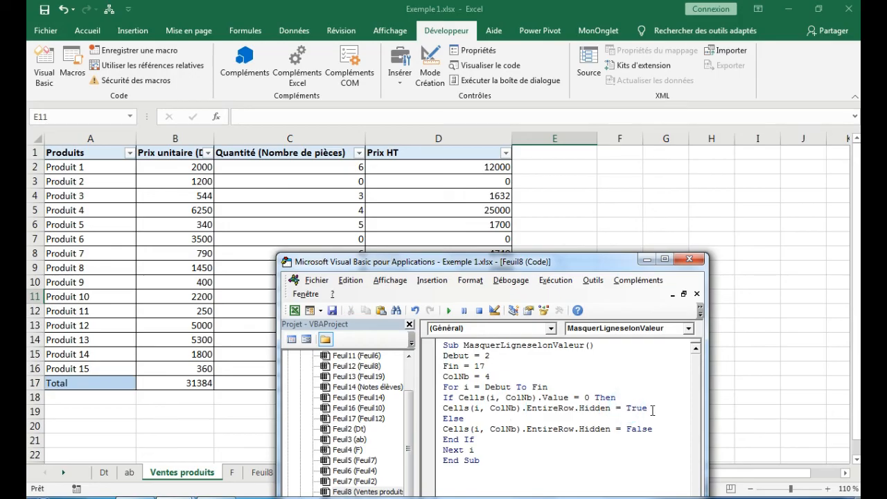
pyautogui.moveTo(649, 408); pyautogui.dragTo(584, 410)
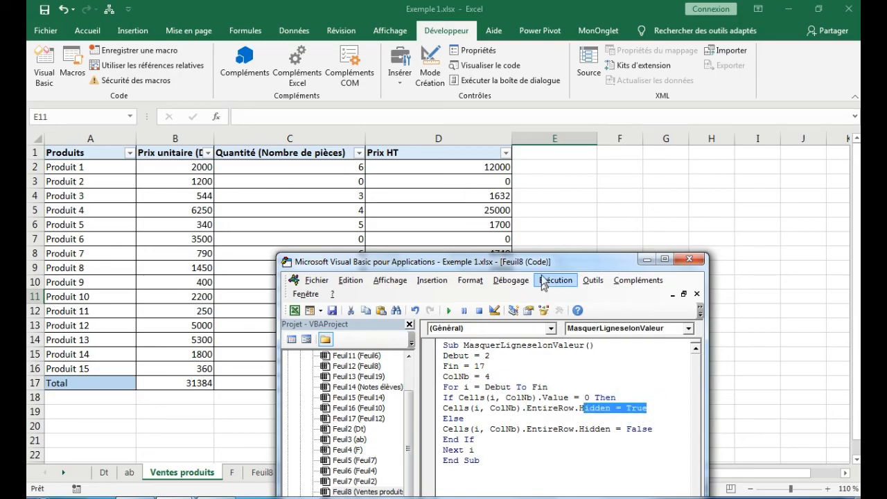
pyautogui.moveTo(541, 265); pyautogui.dragTo(542, 223)
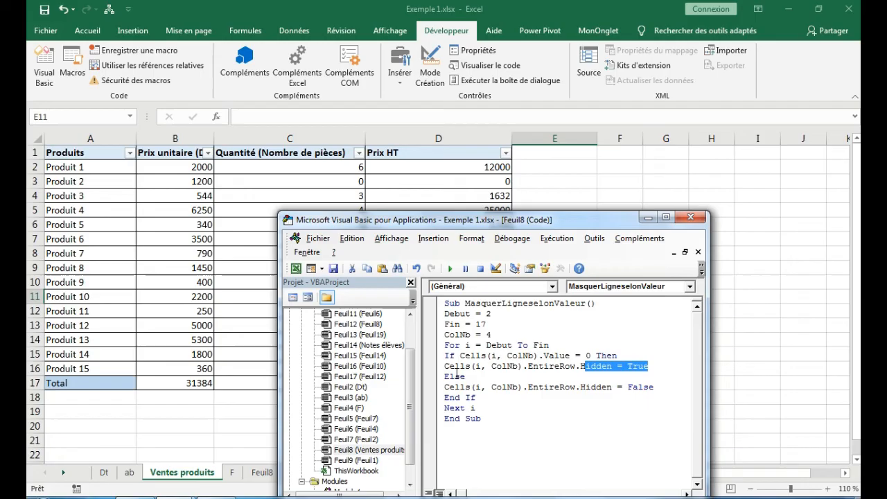
pyautogui.moveTo(649, 385); pyautogui.dragTo(633, 385)
pyautogui.click(597, 396)
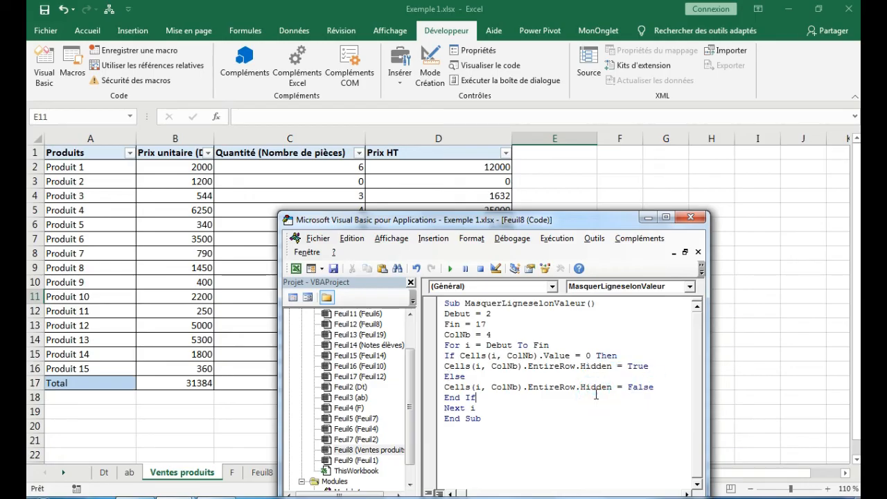
pyautogui.moveTo(518, 228); pyautogui.dragTo(566, 119)
pyautogui.click(539, 330)
pyautogui.hotkey('ctrl', 'a')
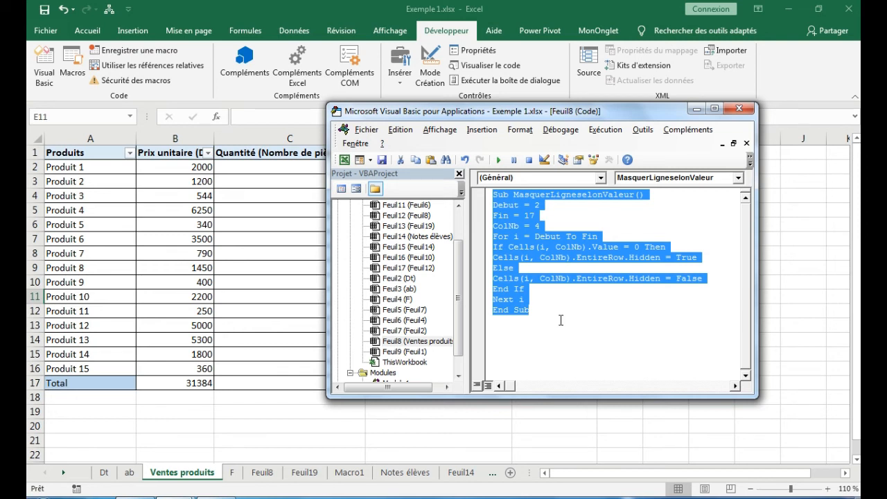
pyautogui.click(739, 109)
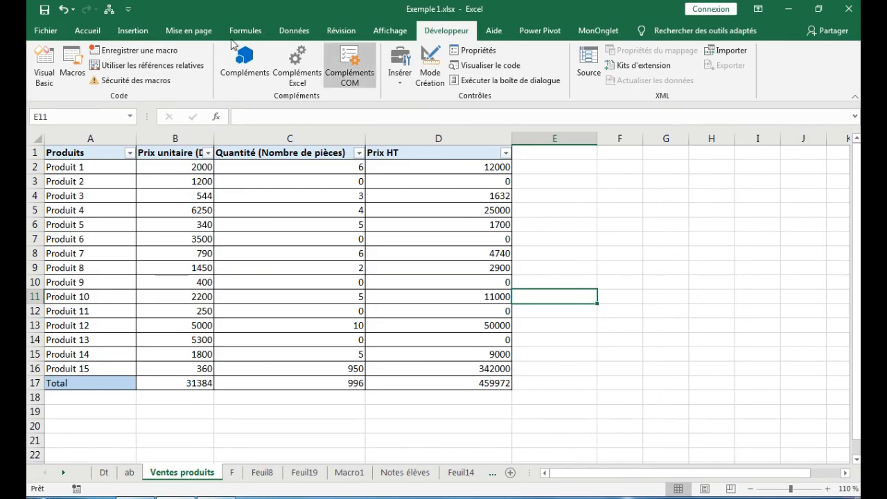
# - Run the Feuil8.MasquerLigneselonValeur macro to hide the Ventes produits rows whose Prix HT is 0
pyautogui.click(73, 72)
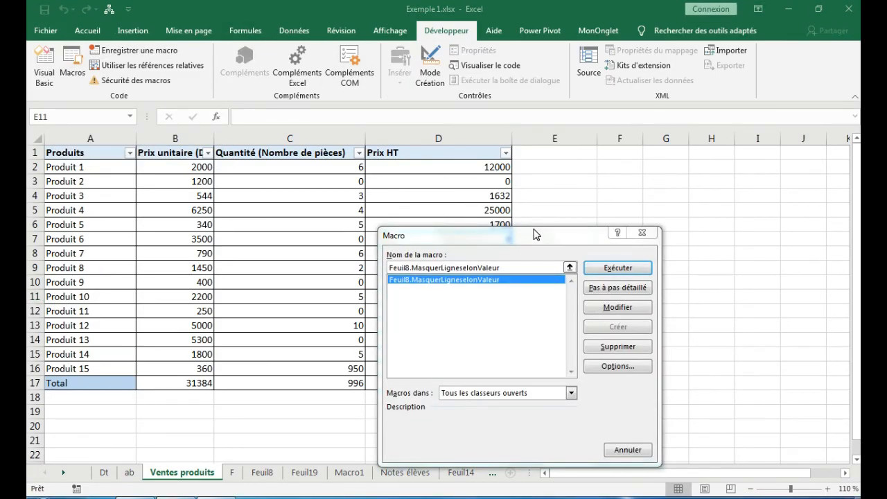
pyautogui.click(527, 235)
pyautogui.moveTo(527, 234); pyautogui.dragTo(513, 155)
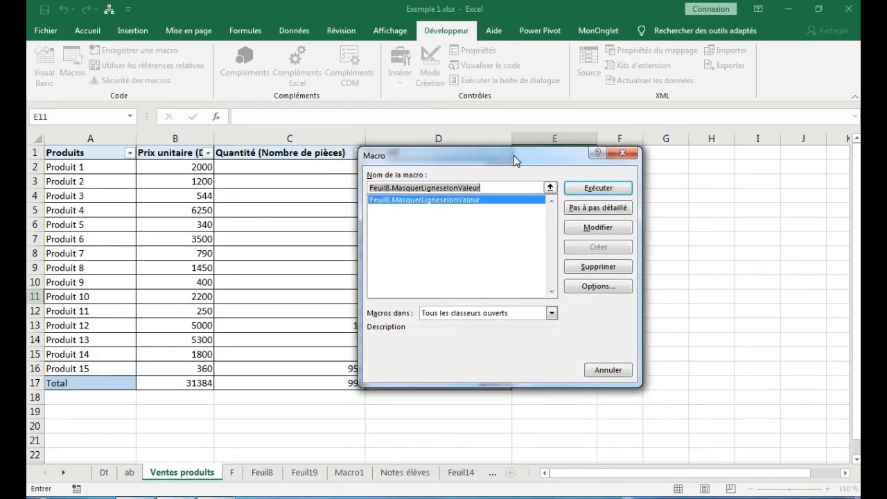
pyautogui.click(393, 212)
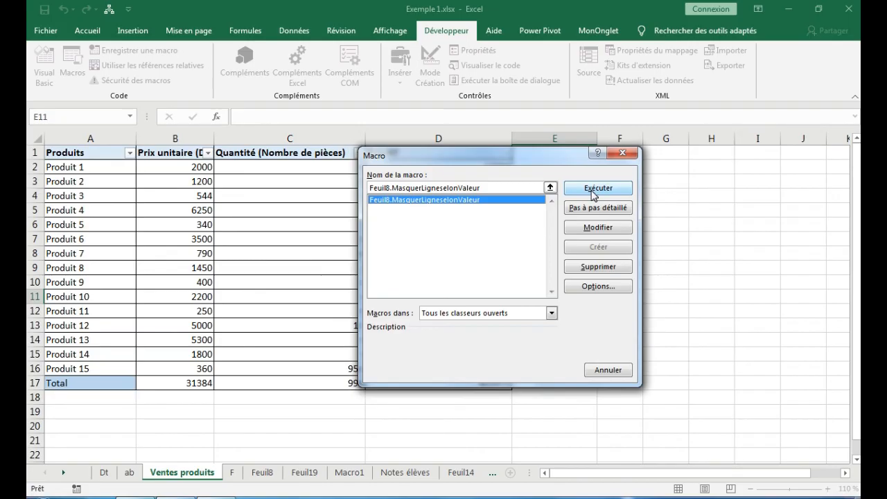
pyautogui.moveTo(554, 154); pyautogui.dragTo(720, 131)
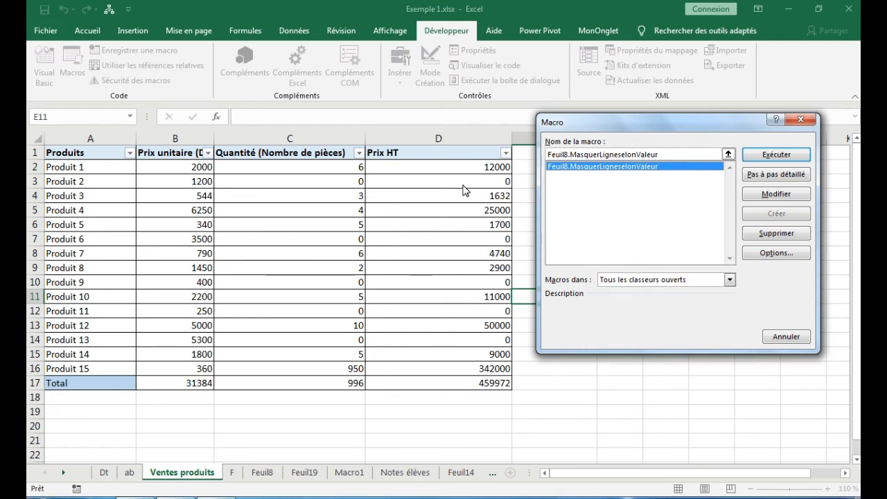
pyautogui.click(765, 161)
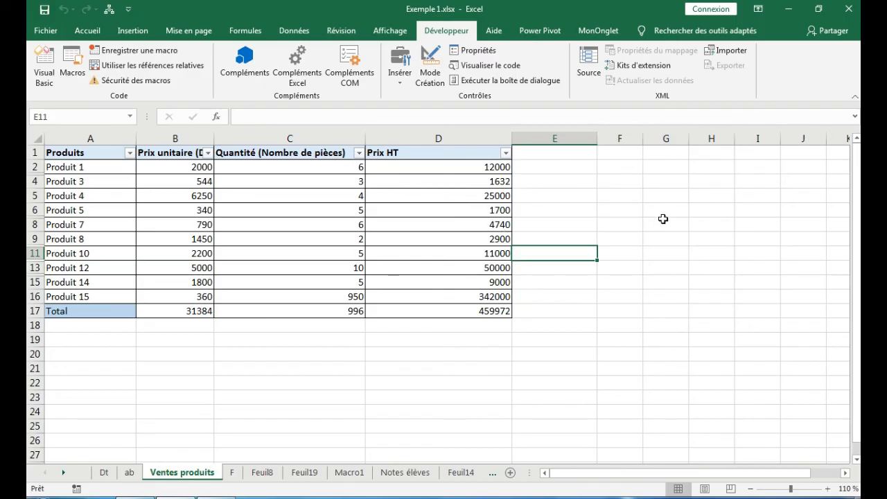
# - Select the whole Ventes produits table and unhide all its hidden rows
pyautogui.click(396, 280)
pyautogui.hotkey('ctrl', 'a')
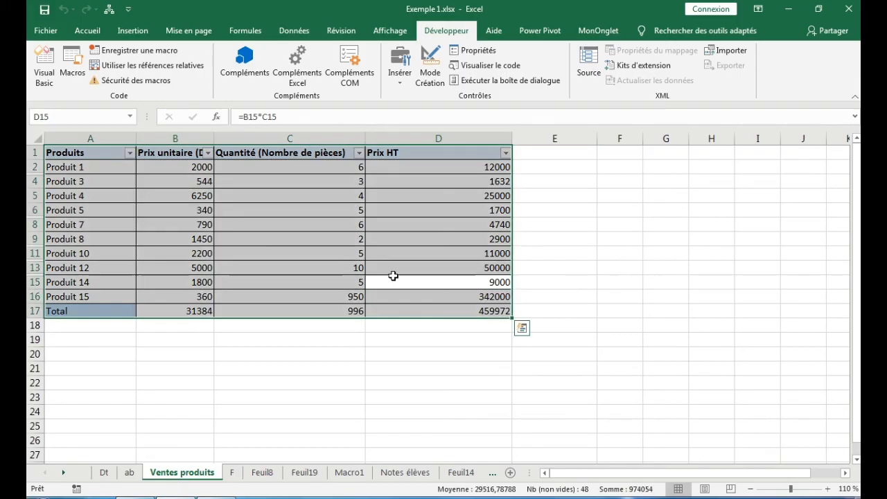
pyautogui.click(87, 34)
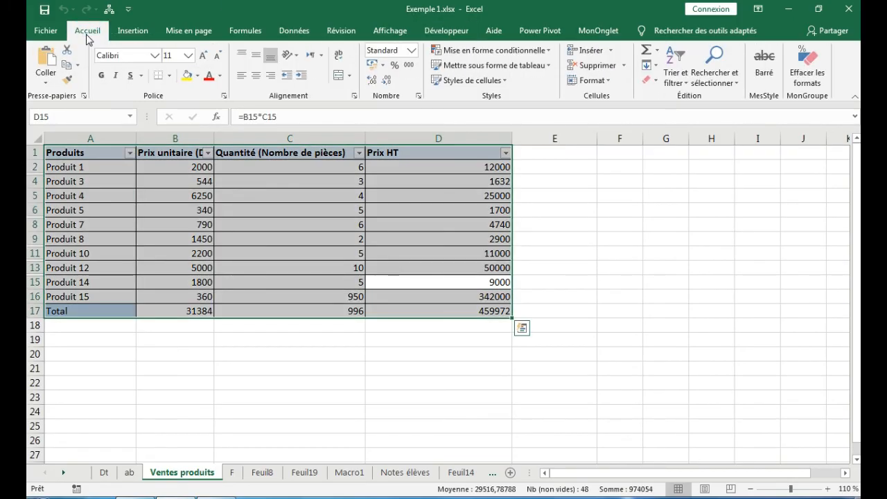
pyautogui.click(594, 84)
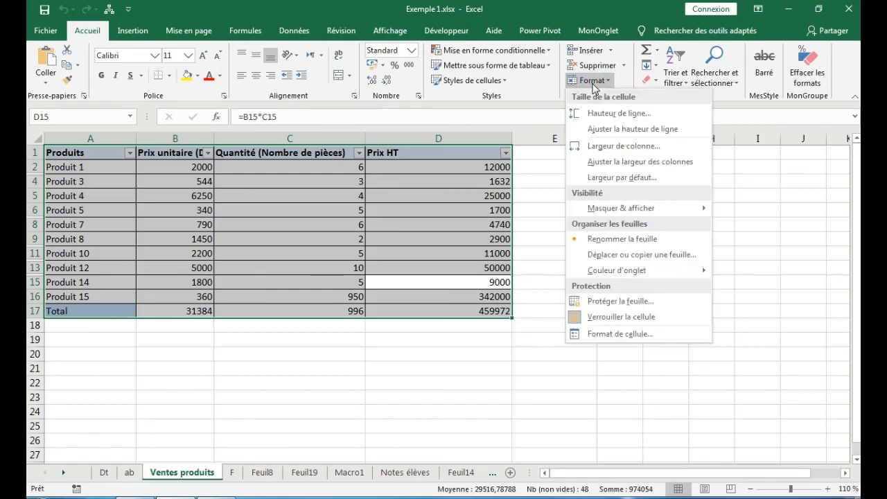
pyautogui.moveTo(615, 218)
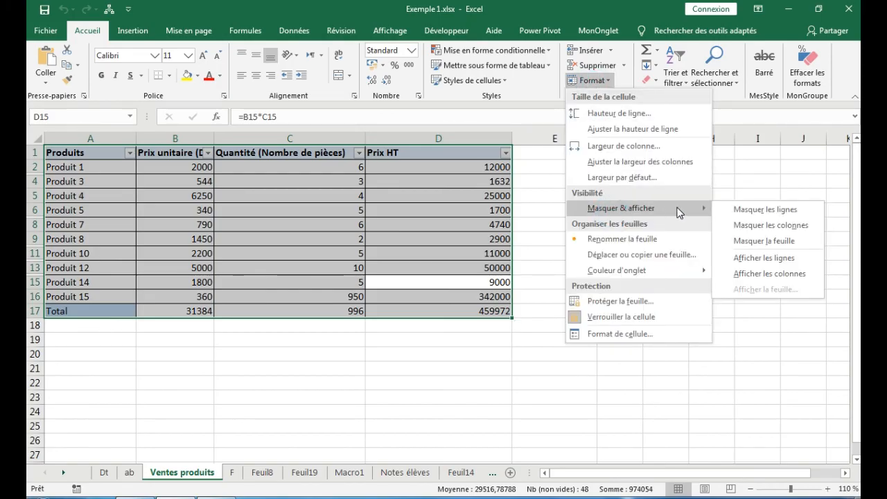
pyautogui.click(747, 258)
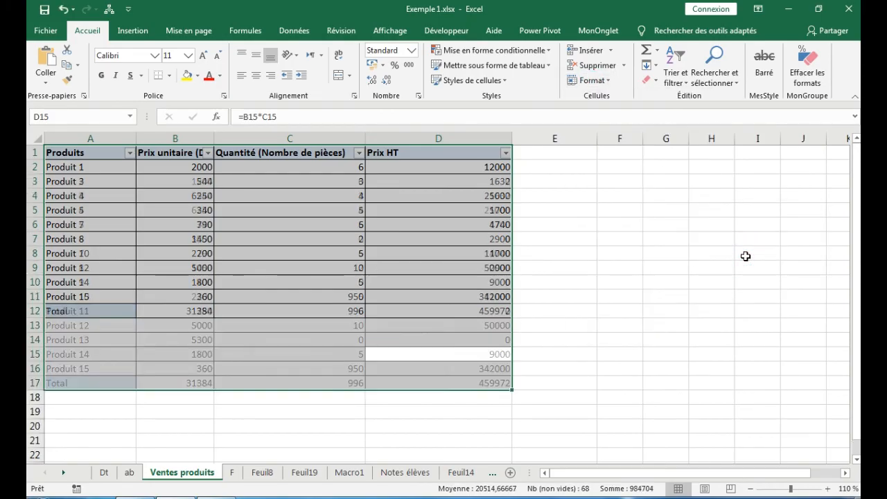
pyautogui.click(503, 297)
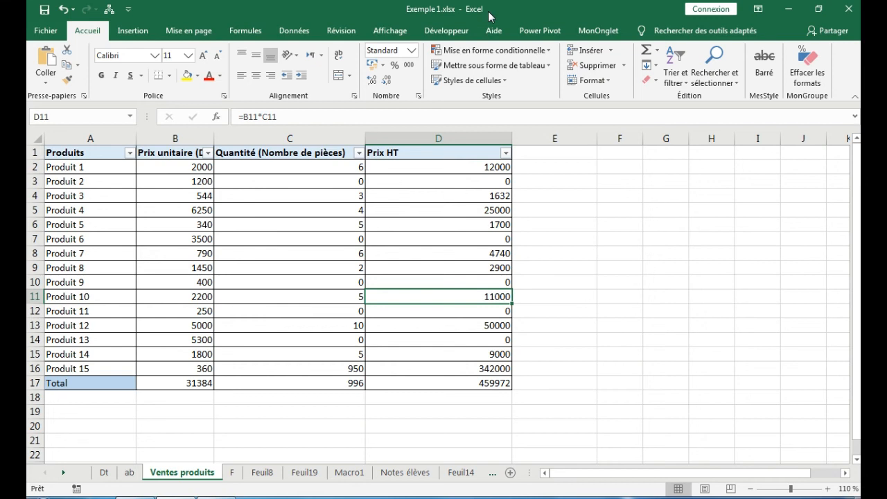
# - Run the Feuil8.MasquerLigneselonValeur macro again on the full Ventes produits table
pyautogui.click(448, 32)
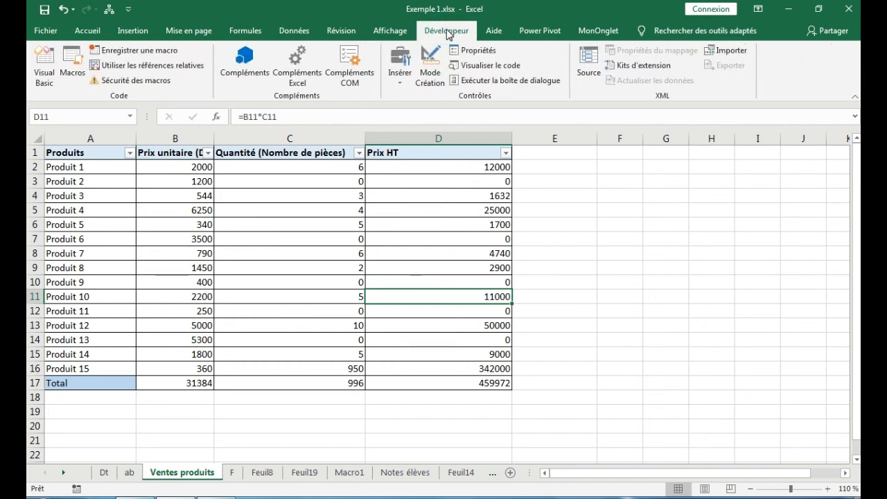
pyautogui.click(76, 67)
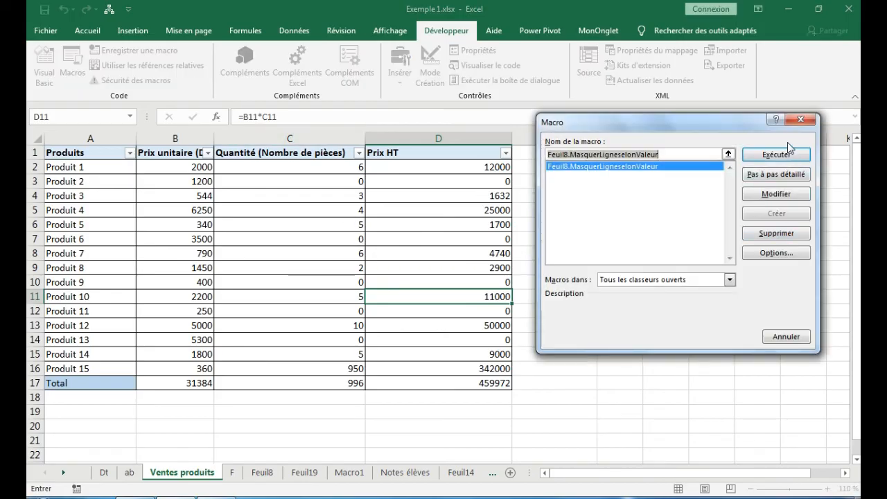
pyautogui.click(788, 154)
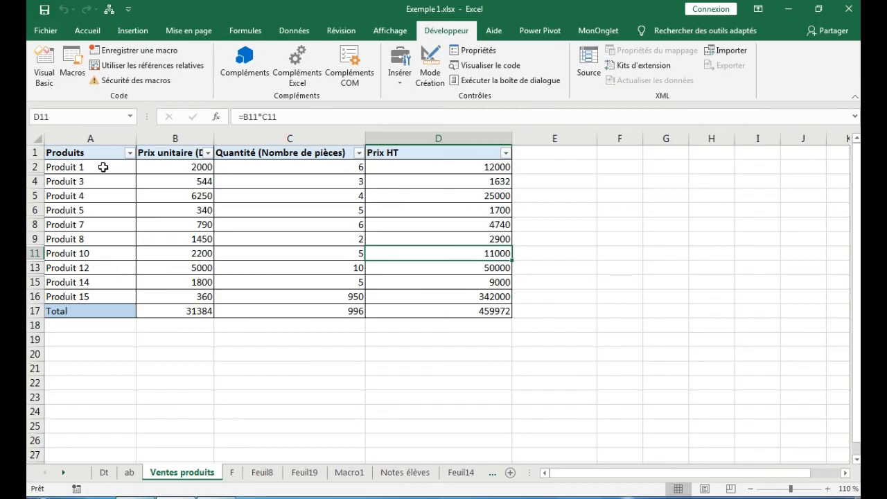
# - Start saving the workbook, declining the macro-free format and choosing the type Classeur Excel (prenant en charge les macros) (*.xlsm)
pyautogui.click(47, 30)
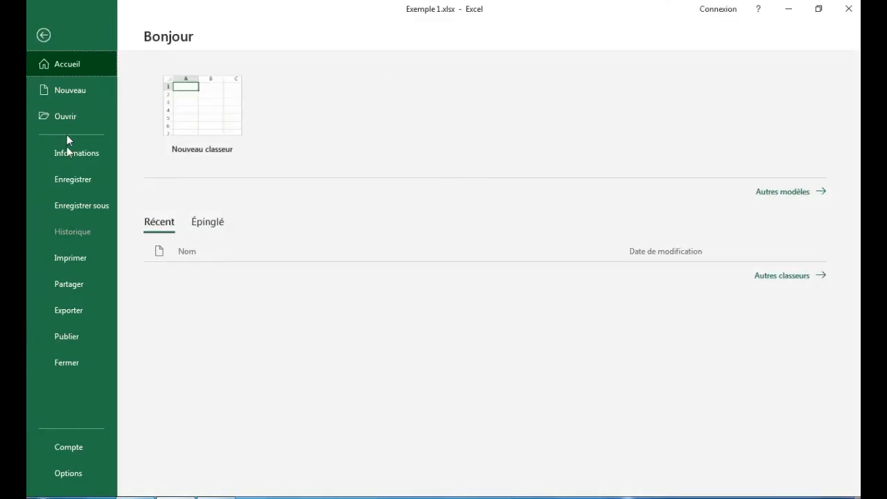
pyautogui.click(61, 181)
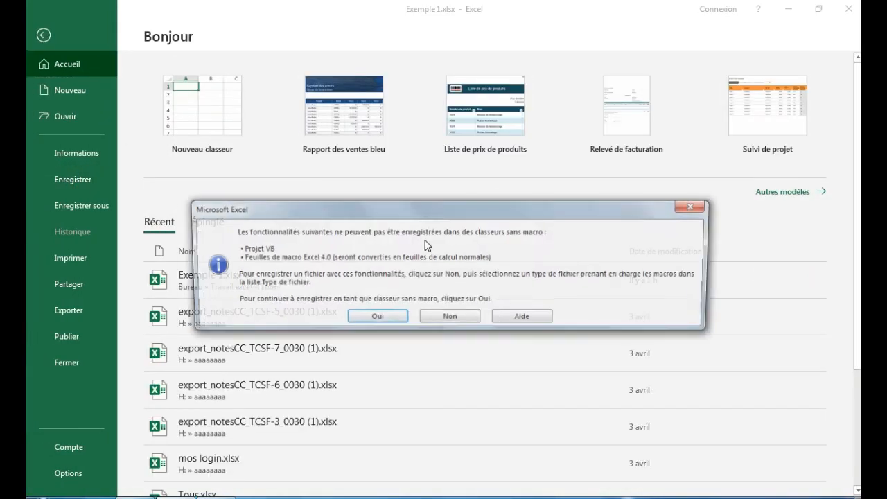
pyautogui.moveTo(407, 216); pyautogui.dragTo(358, 299)
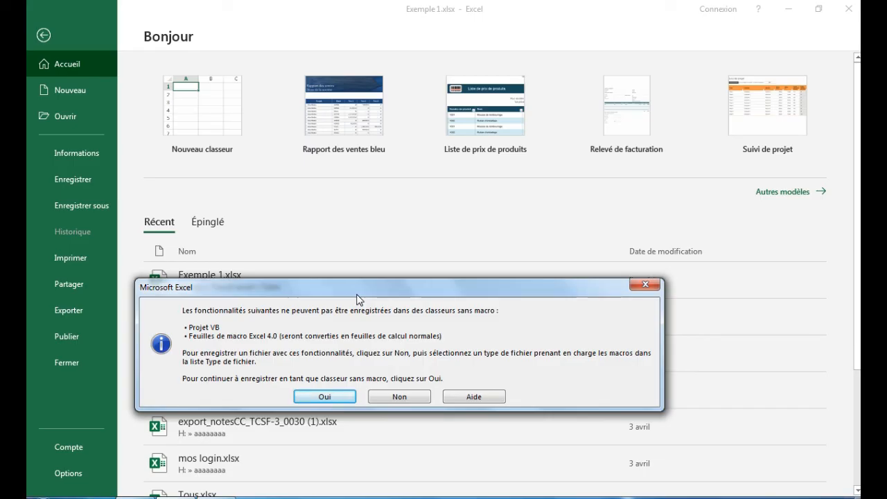
pyautogui.moveTo(357, 299); pyautogui.dragTo(354, 317)
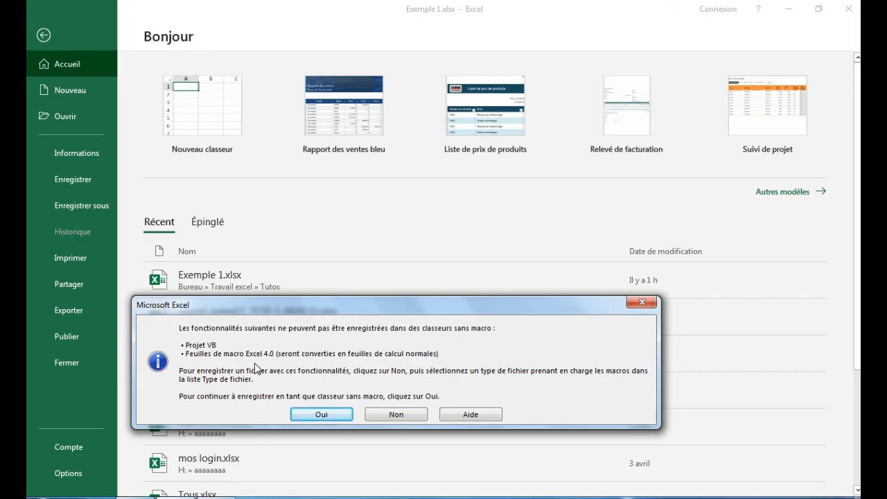
pyautogui.click(386, 413)
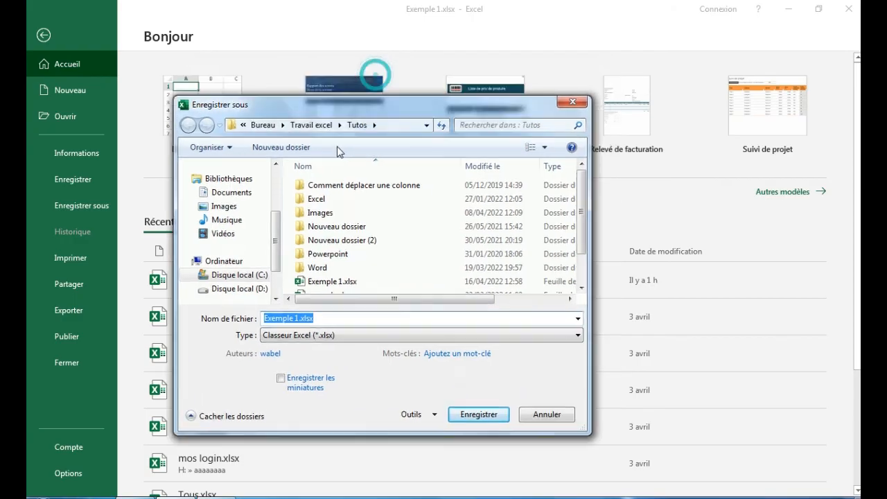
pyautogui.click(261, 372)
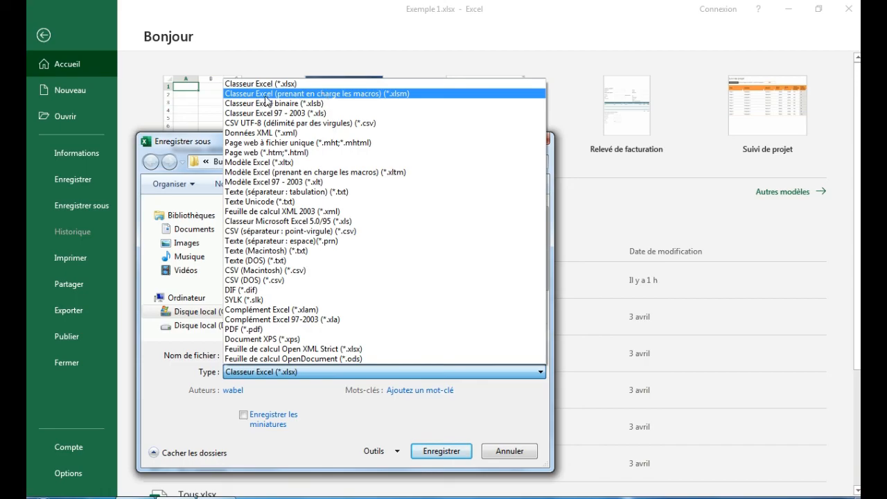
pyautogui.click(400, 95)
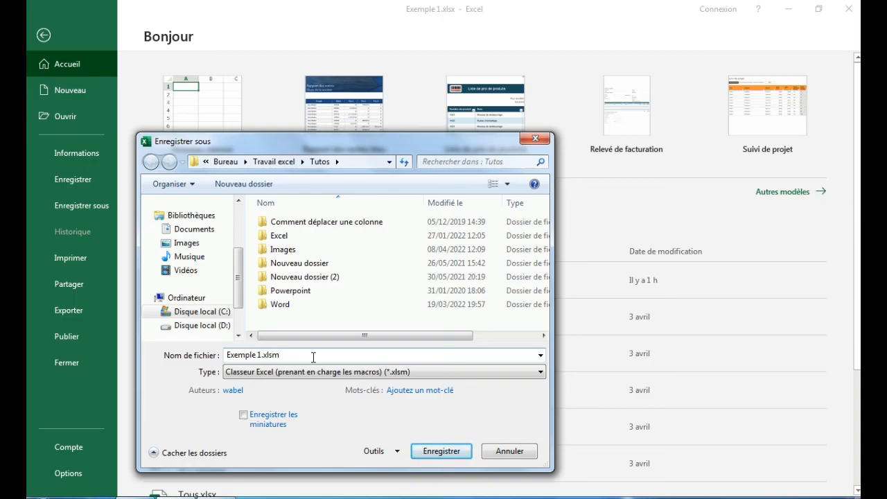
# - Keep the file name Exemple 1.xlsm and save the macro-enabled workbook in the Tutos folder
pyautogui.click(299, 356)
pyautogui.click(298, 356)
pyautogui.doubleClick(297, 357)
pyautogui.click(292, 357)
pyautogui.moveTo(292, 356); pyautogui.dragTo(227, 356)
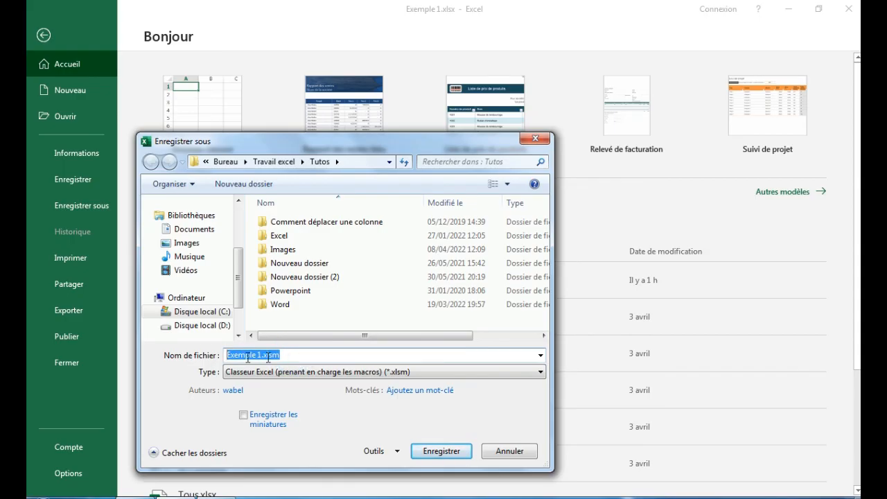
pyautogui.click(303, 353)
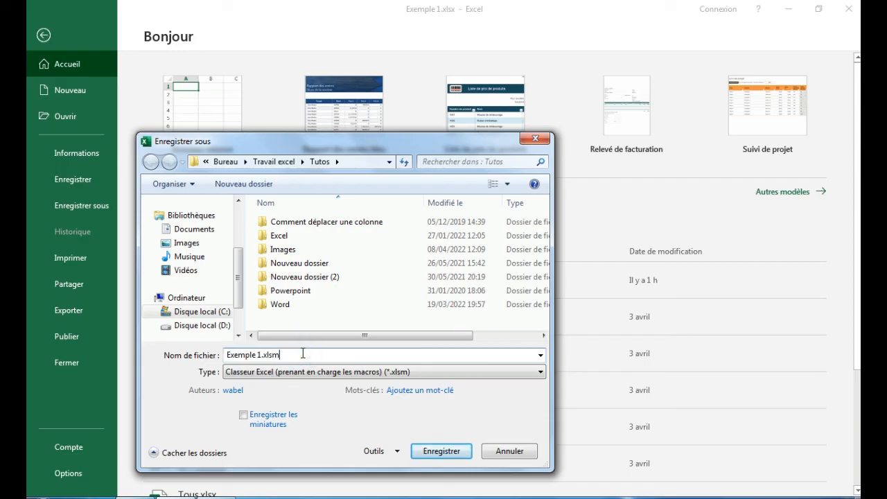
pyautogui.moveTo(288, 353); pyautogui.dragTo(246, 354)
pyautogui.click(287, 354)
pyautogui.doubleClick(288, 353)
pyautogui.click(303, 354)
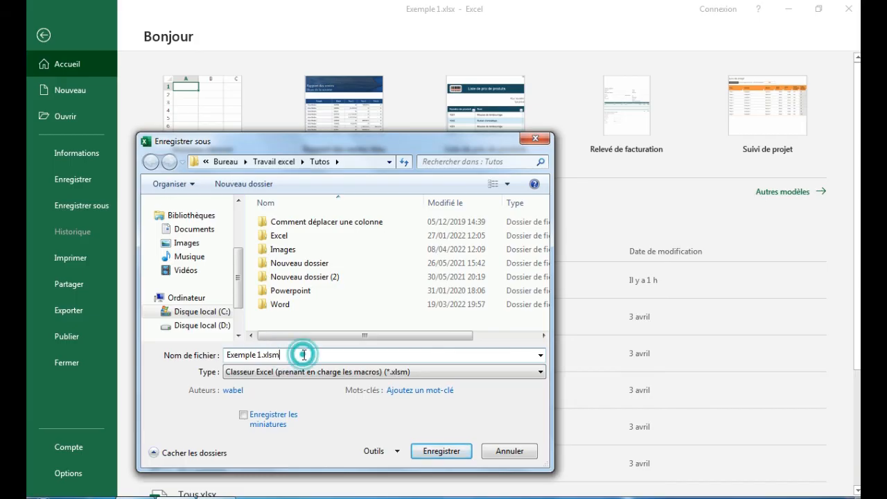
pyautogui.click(432, 452)
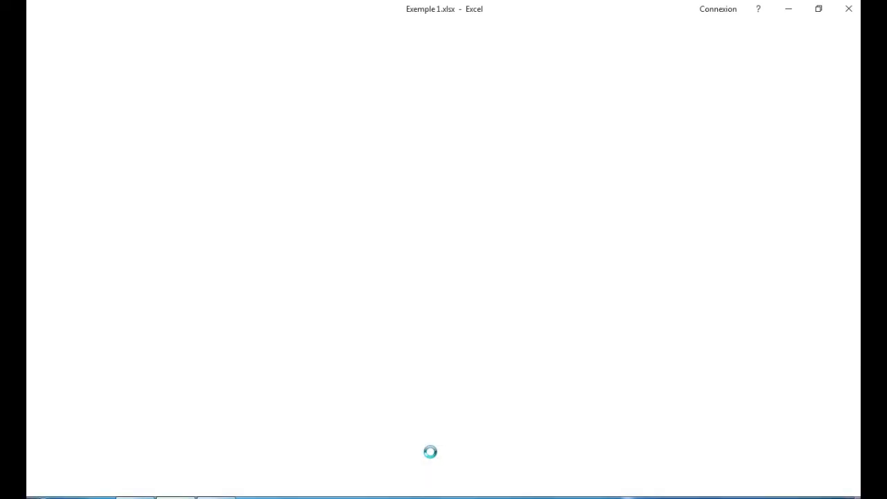